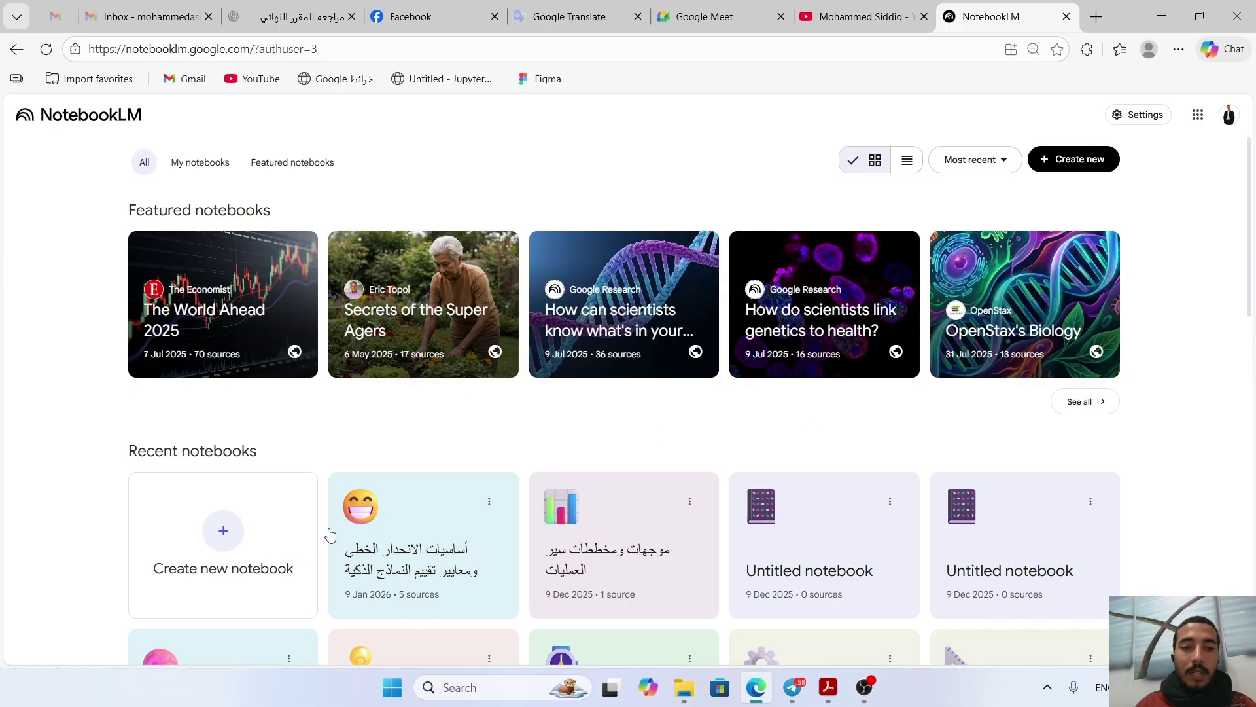
# - Enlarge the browser page zoom and create a new notebook
pyautogui.click(1178, 49)
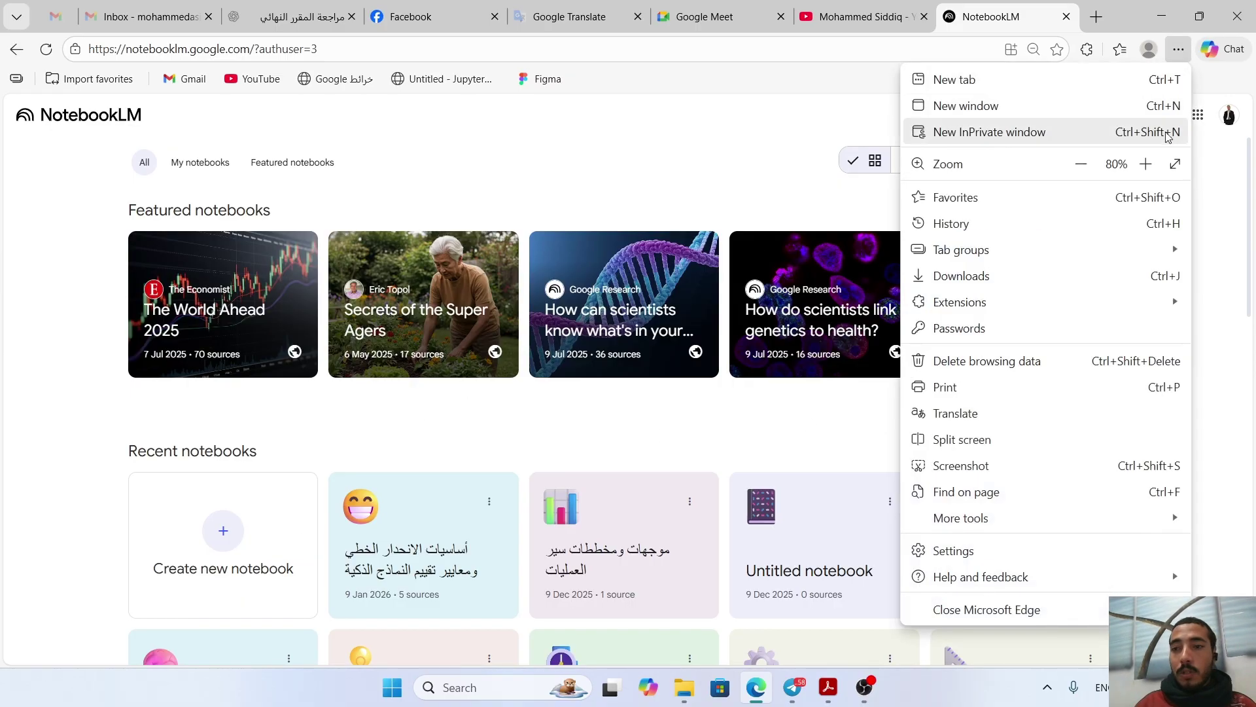
pyautogui.click(1145, 164)
pyautogui.click(707, 245)
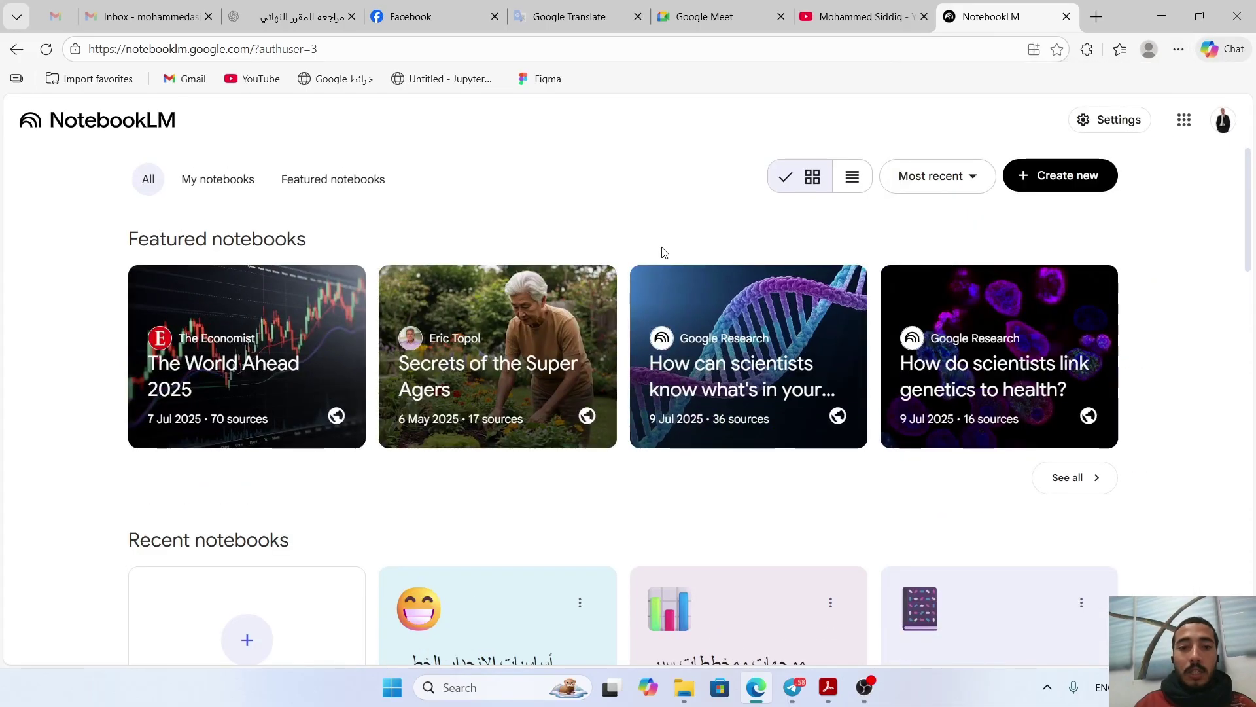
pyautogui.scroll(-1, 242, 641)
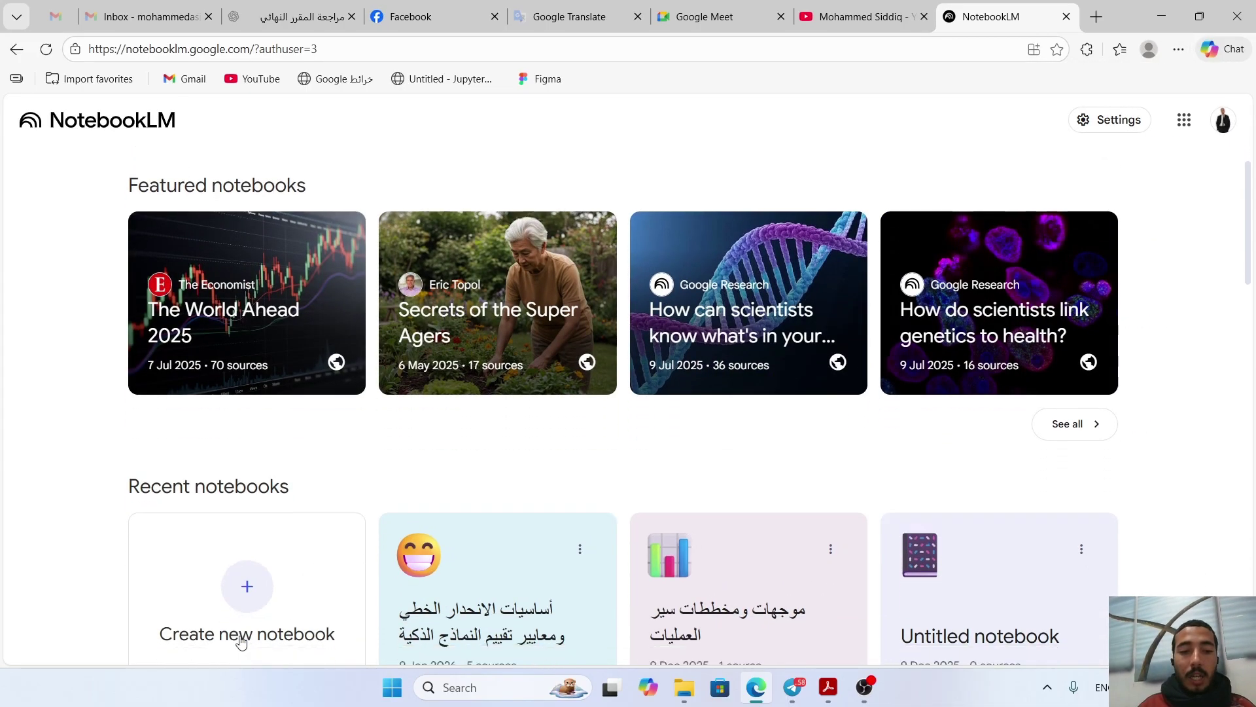
pyautogui.click(247, 595)
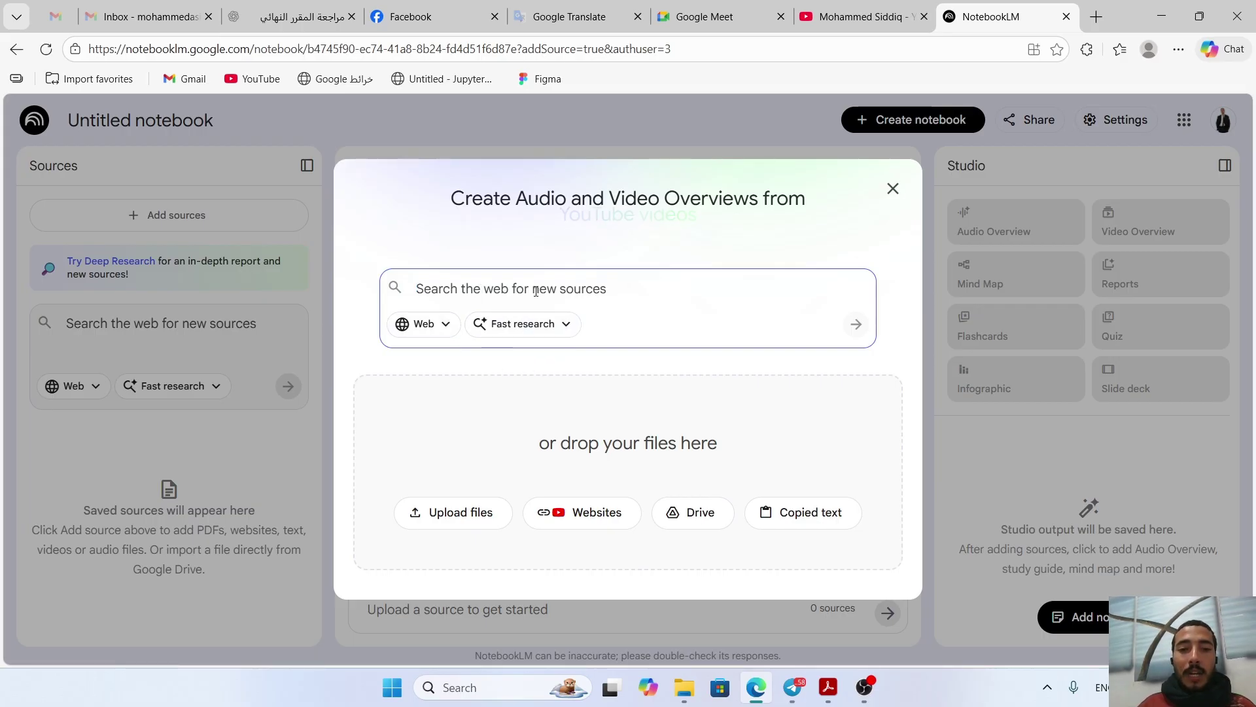
# - Search the web for new sources on "object oriented programing with java" using Fast research
pyautogui.write('obj')
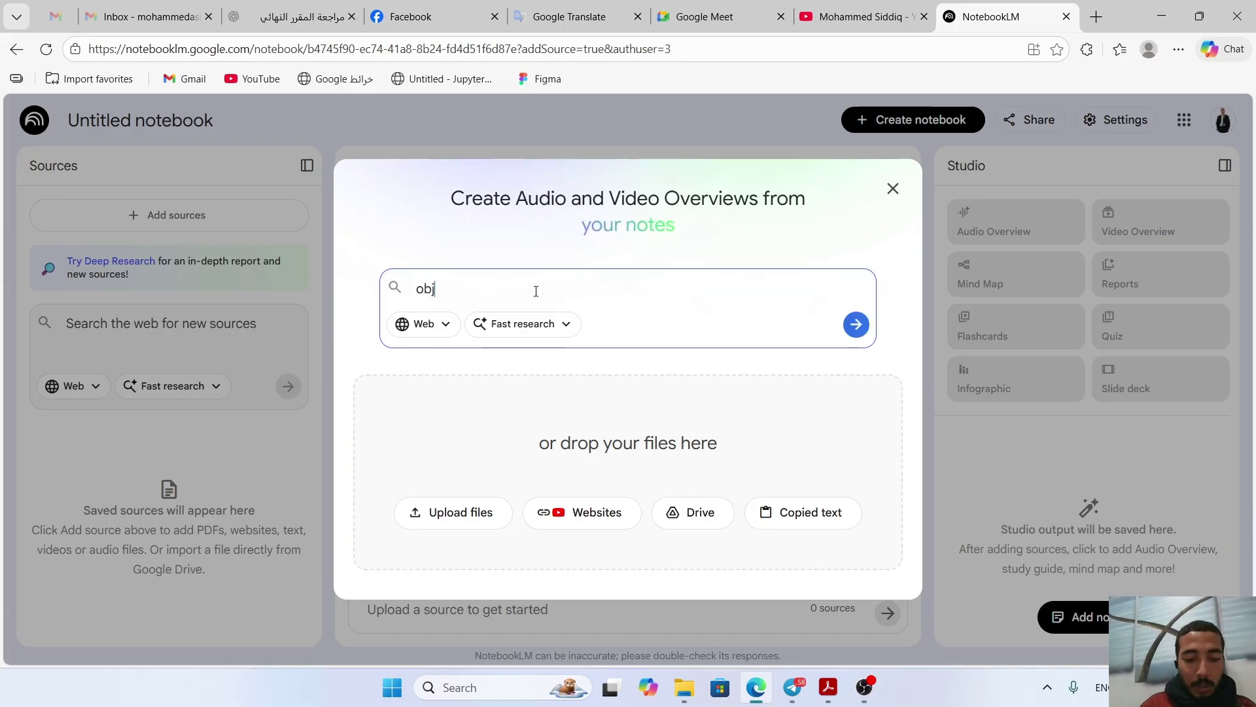
pyautogui.write('ect orien')
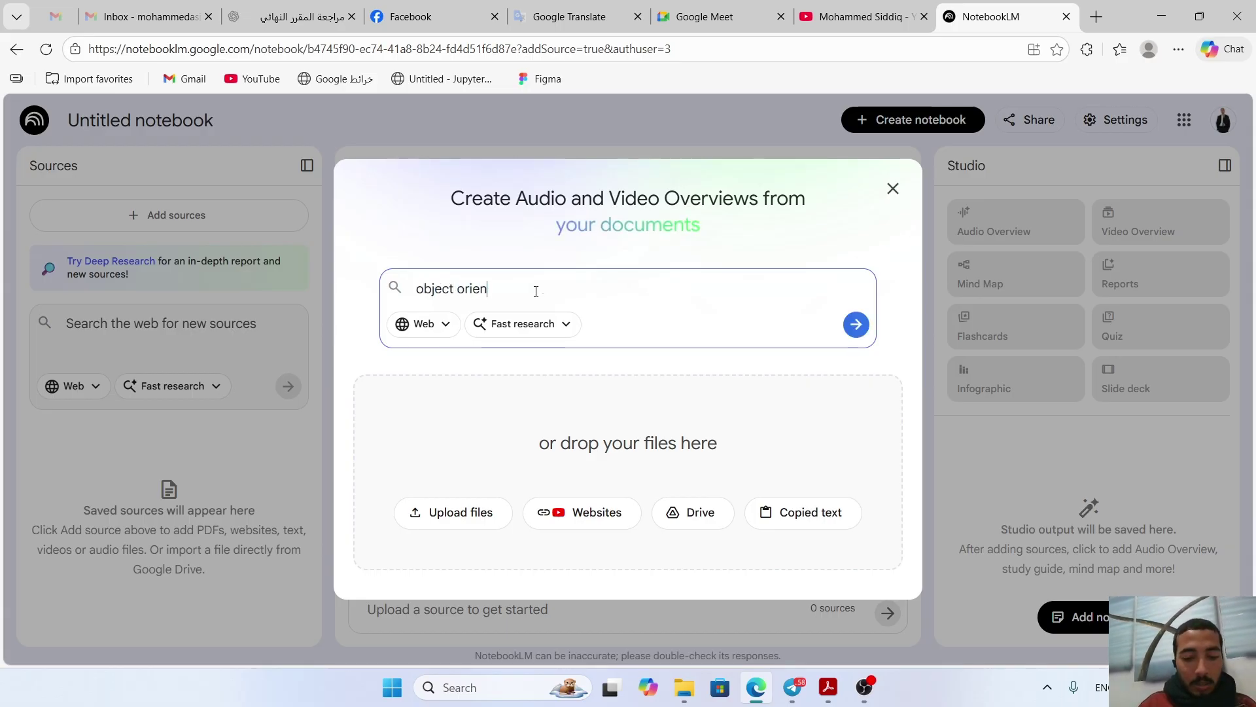
pyautogui.write('ted progr')
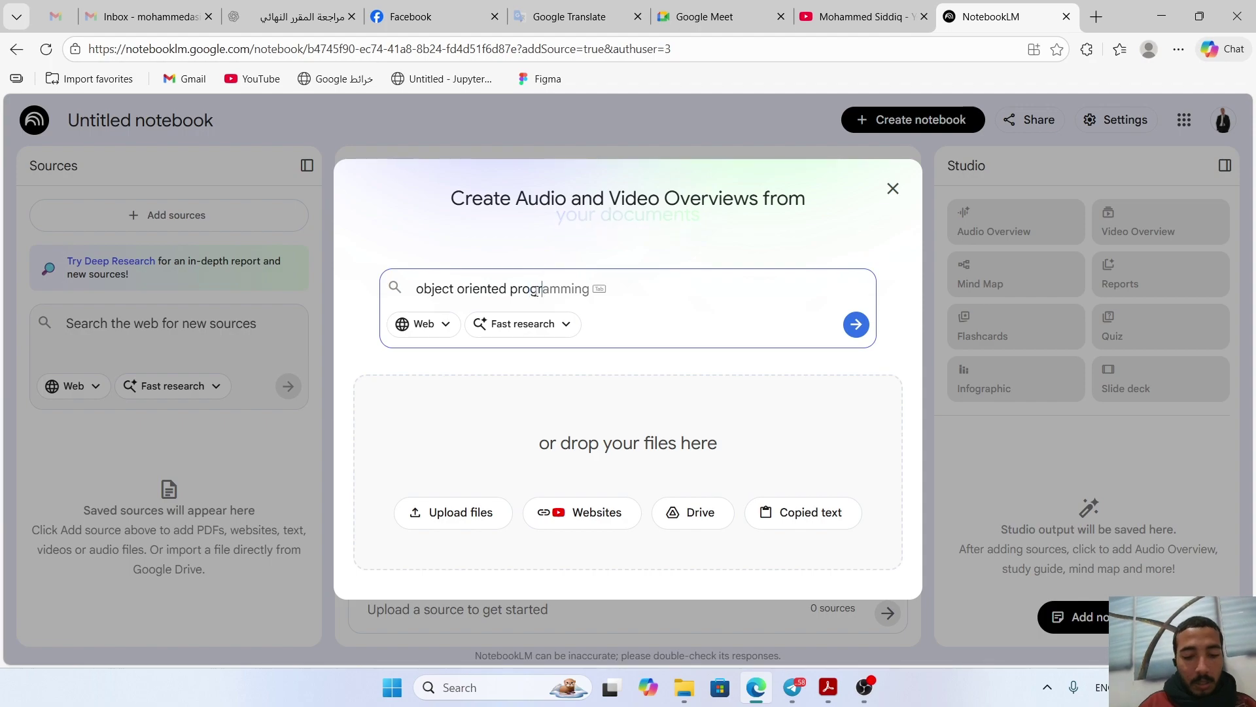
pyautogui.write('amin')
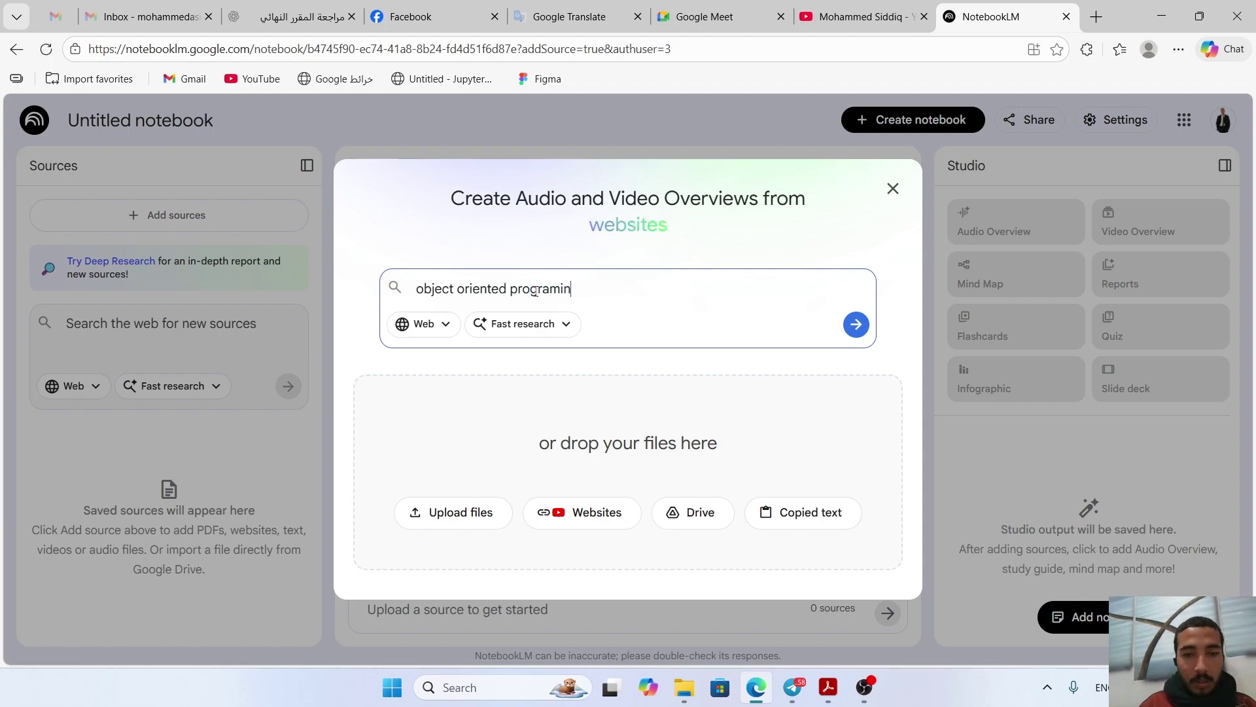
pyautogui.write('g with')
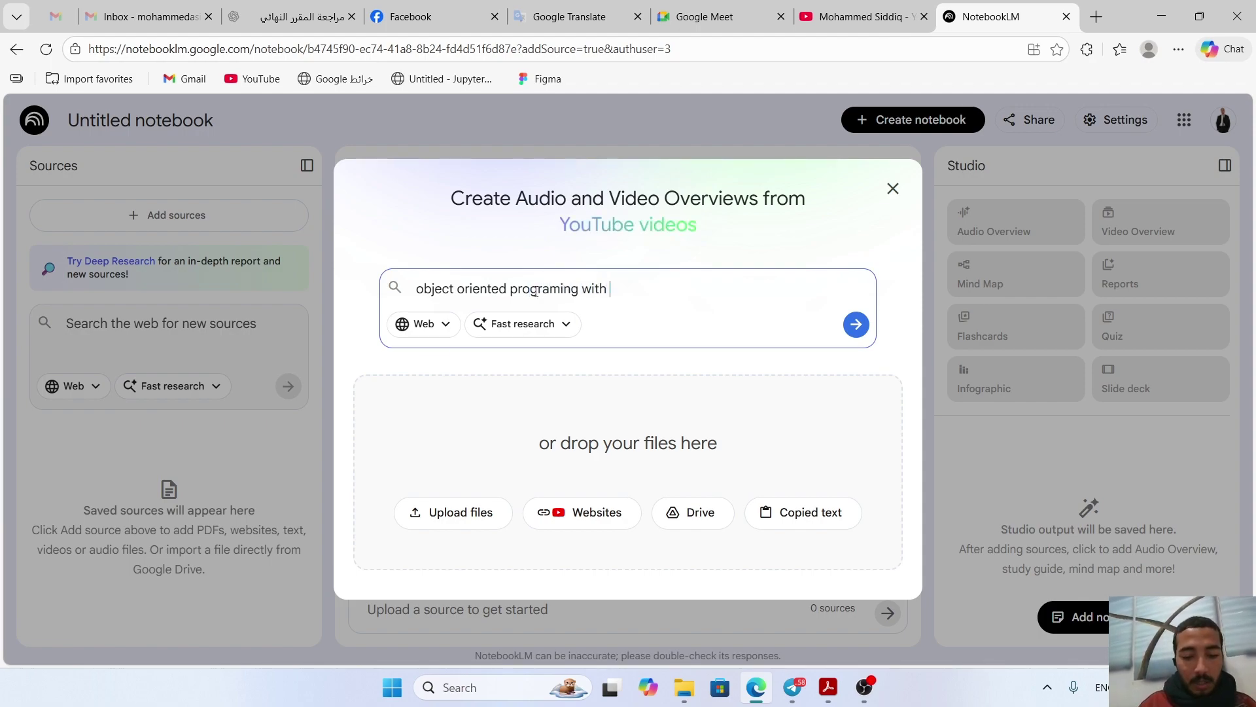
pyautogui.write(' java')
pyautogui.press('Return')
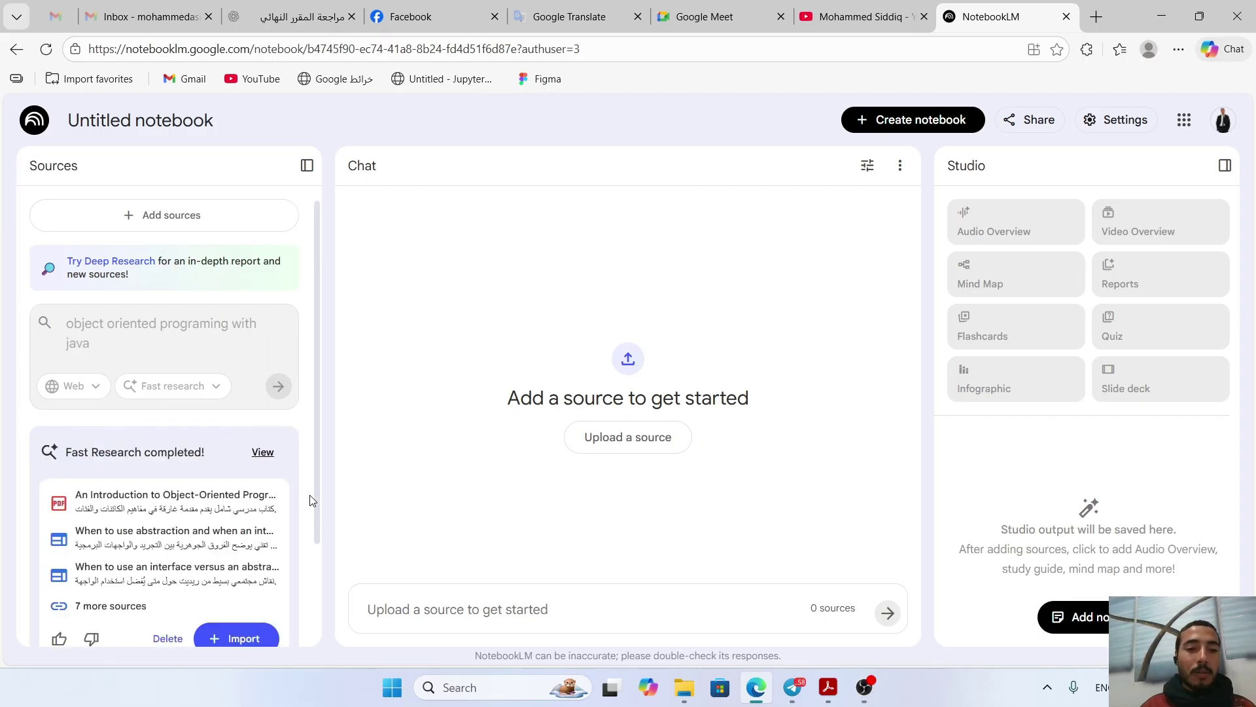
# - Import the sources found by Fast Research into the notebook and select all of them
pyautogui.moveTo(313, 496); pyautogui.dragTo(313, 586)
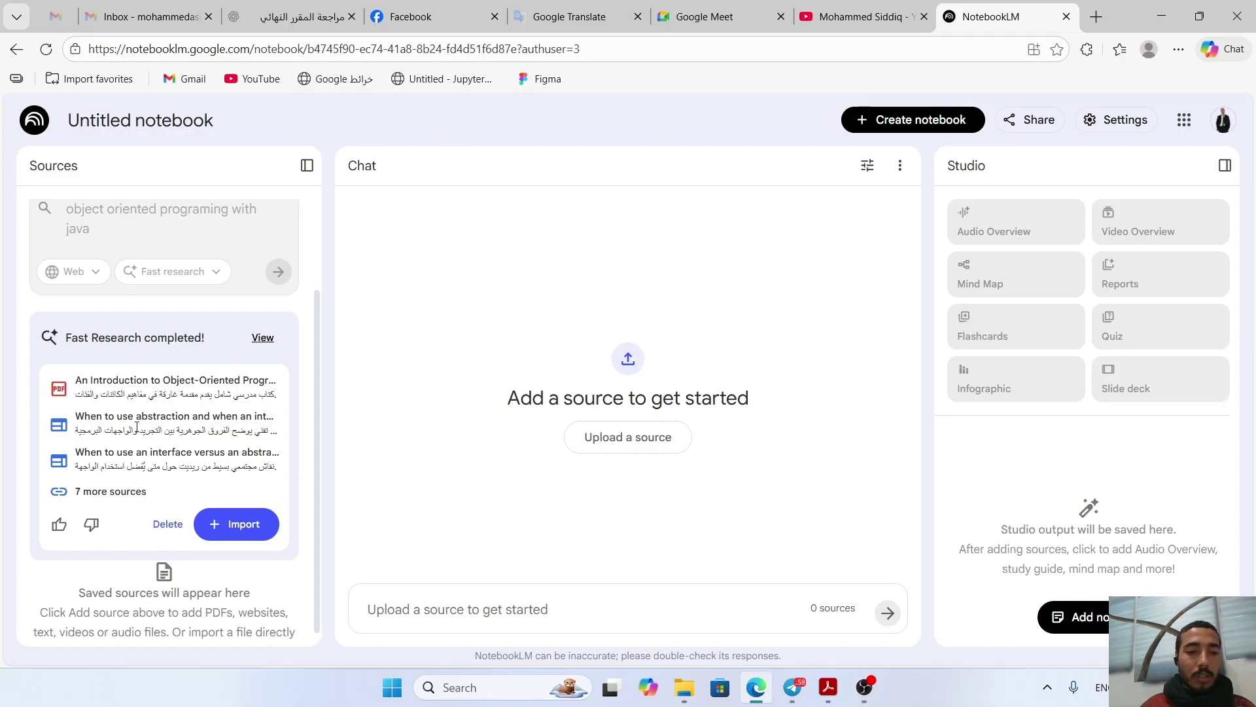
pyautogui.click(229, 523)
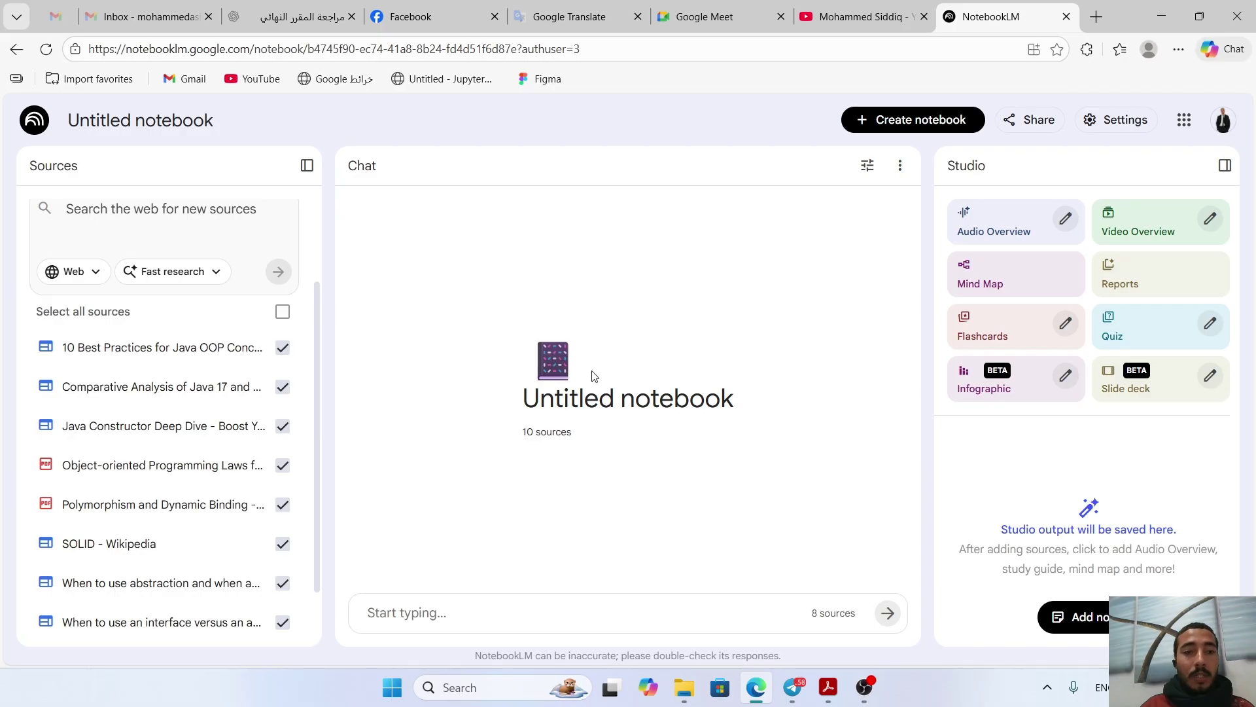
pyautogui.click(283, 315)
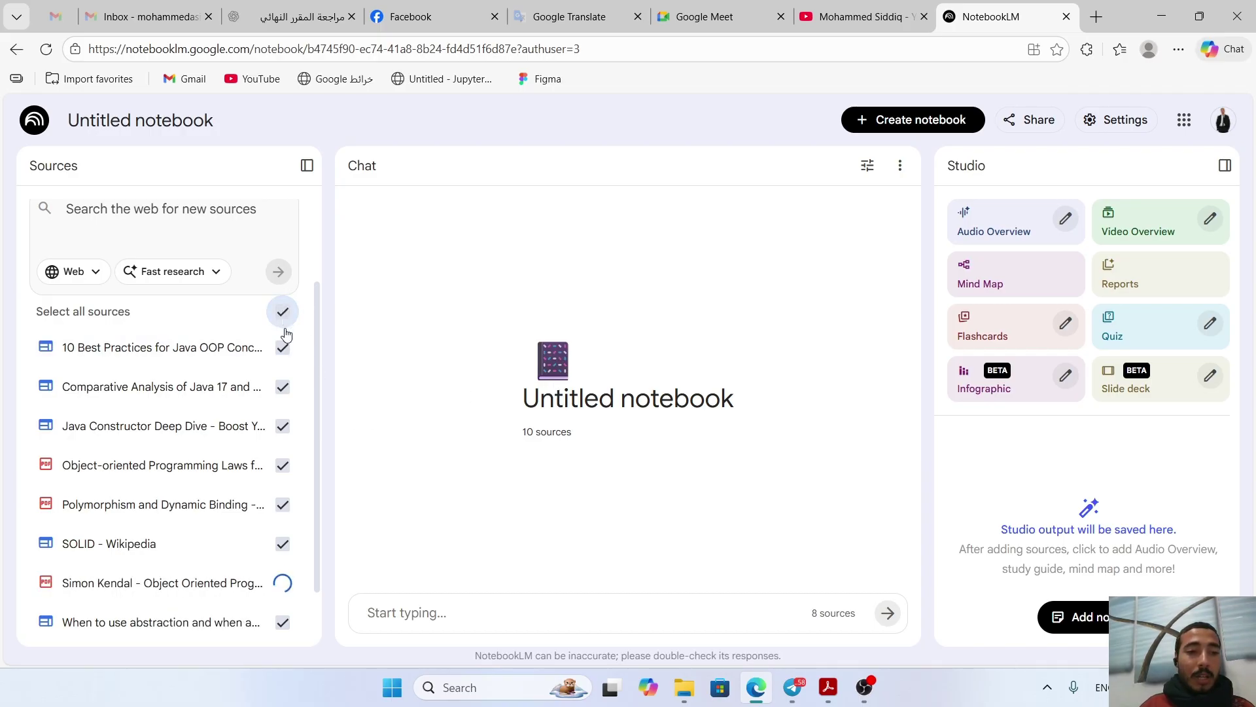
pyautogui.scroll(2, 315, 331)
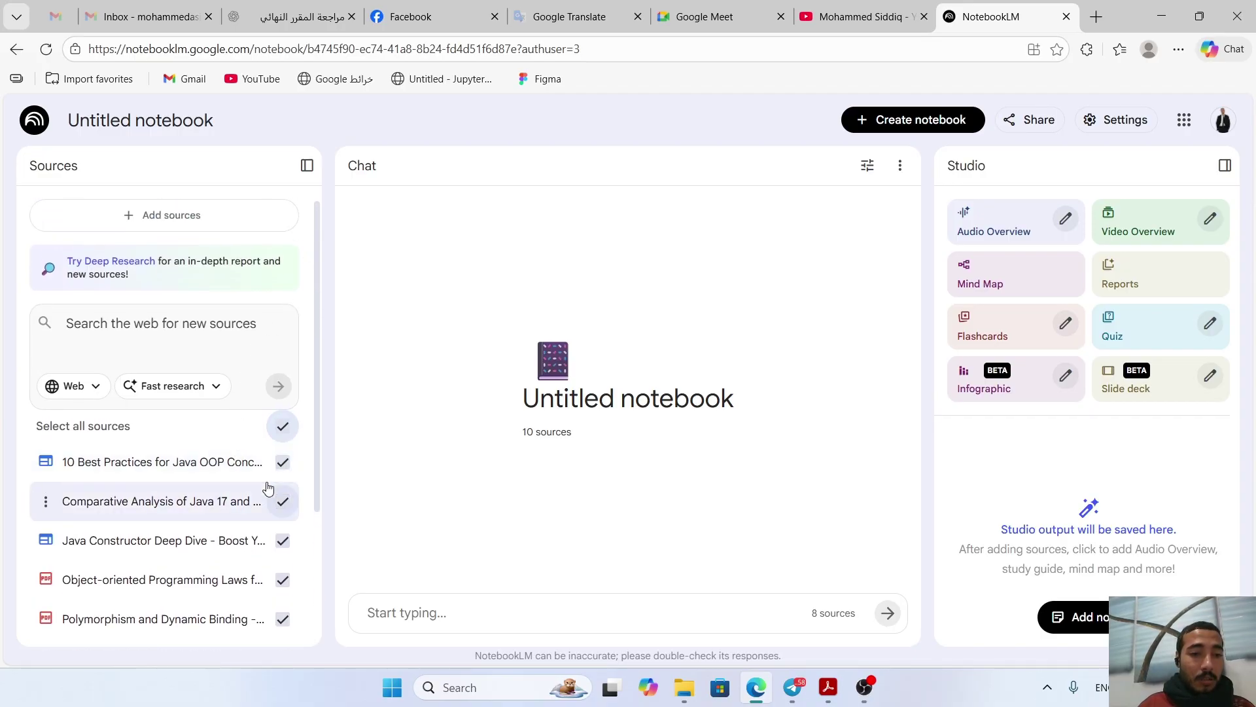
pyautogui.click(44, 464)
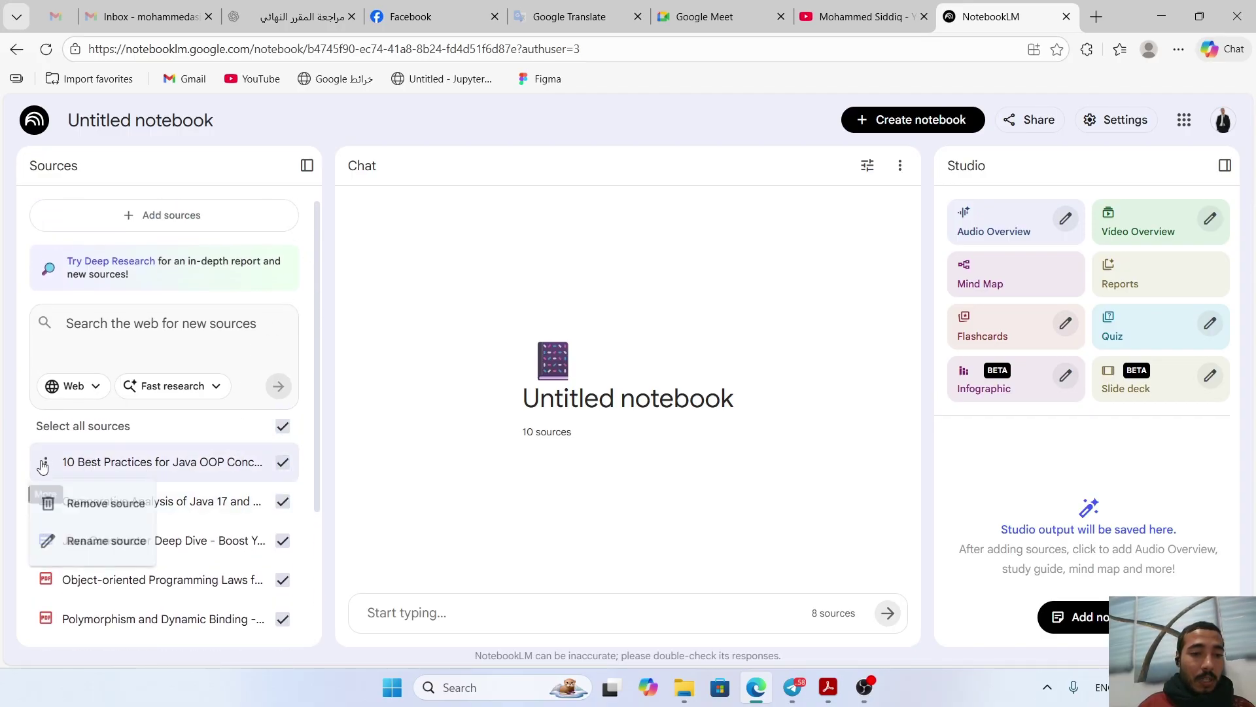
pyautogui.click(72, 508)
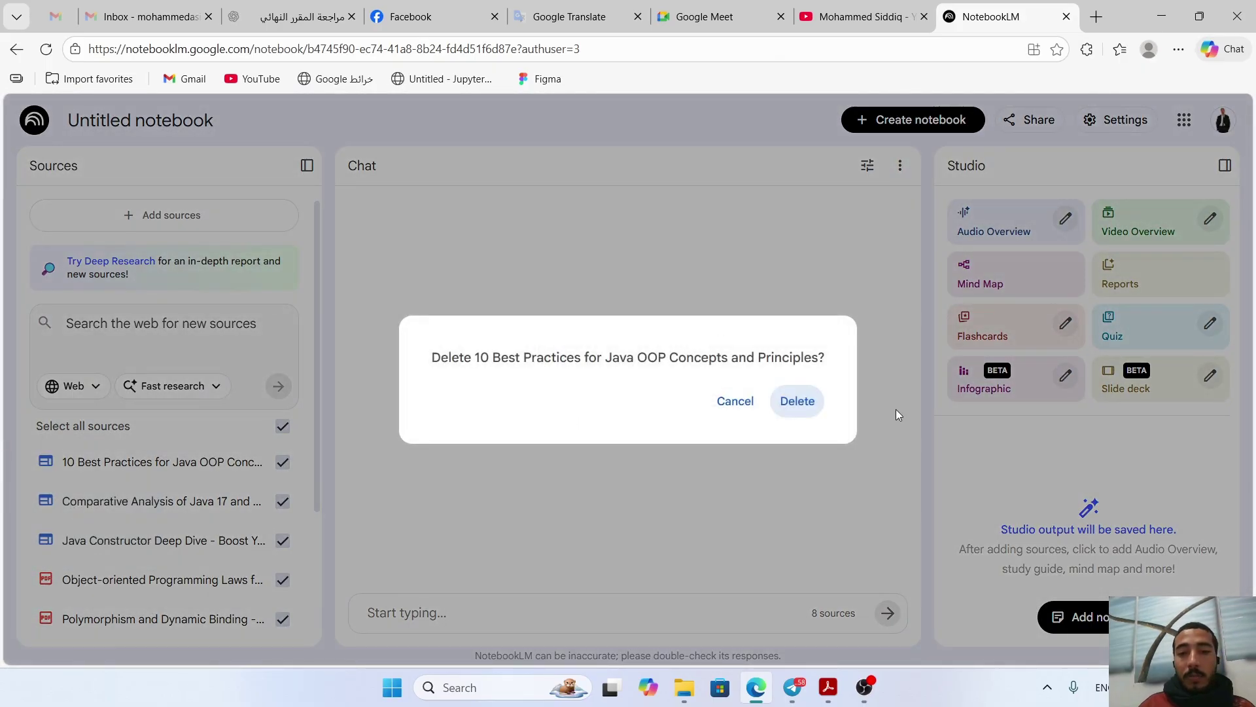
pyautogui.click(797, 404)
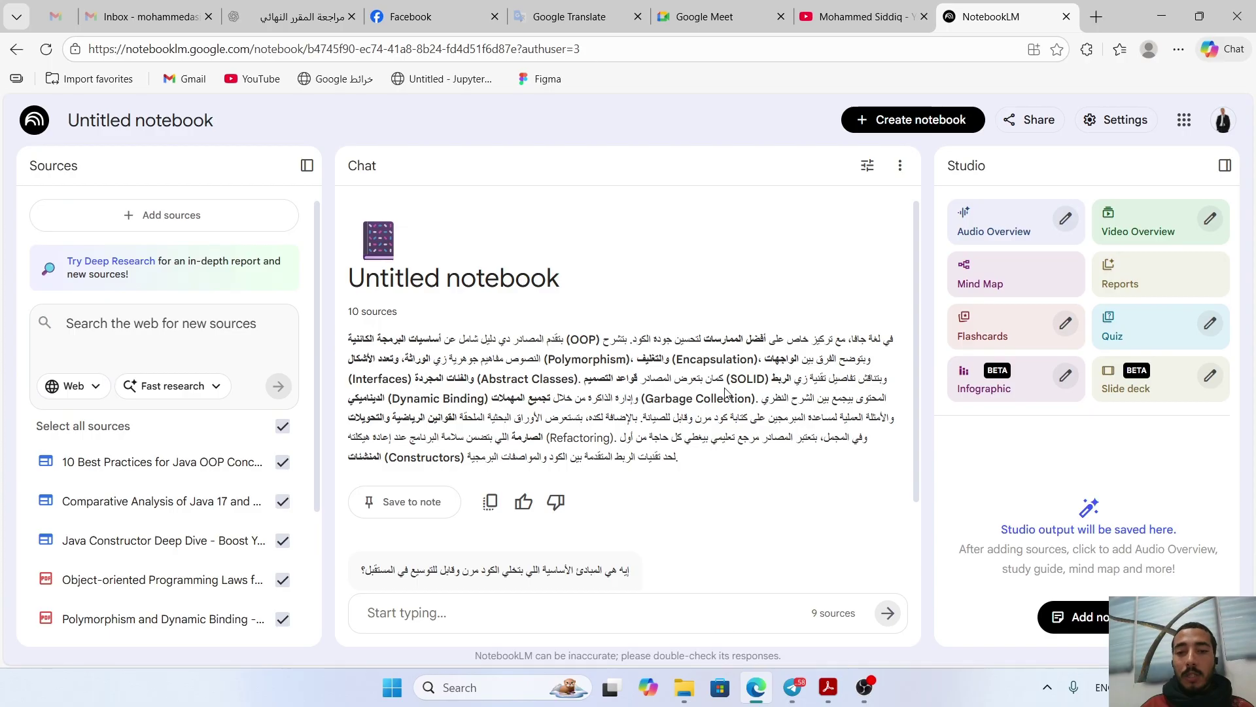
# - View the available ways to add more sources to the notebook, leaving without adding any
pyautogui.click(610, 622)
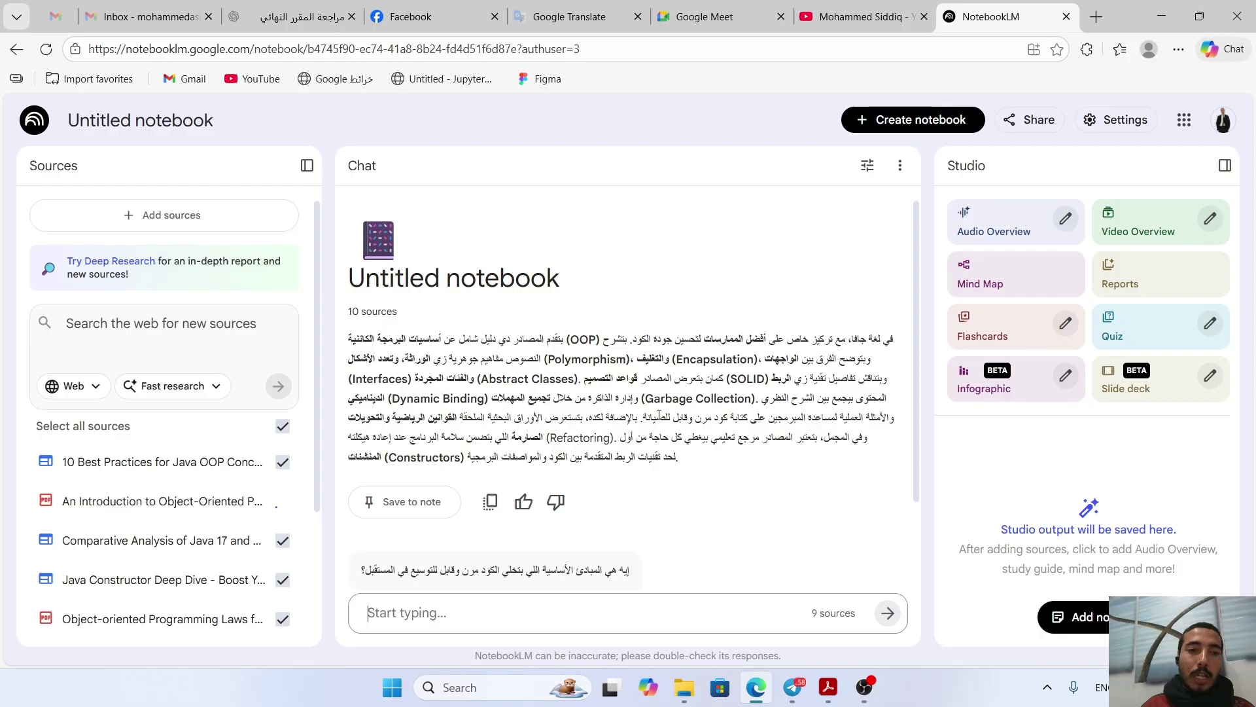
pyautogui.click(260, 214)
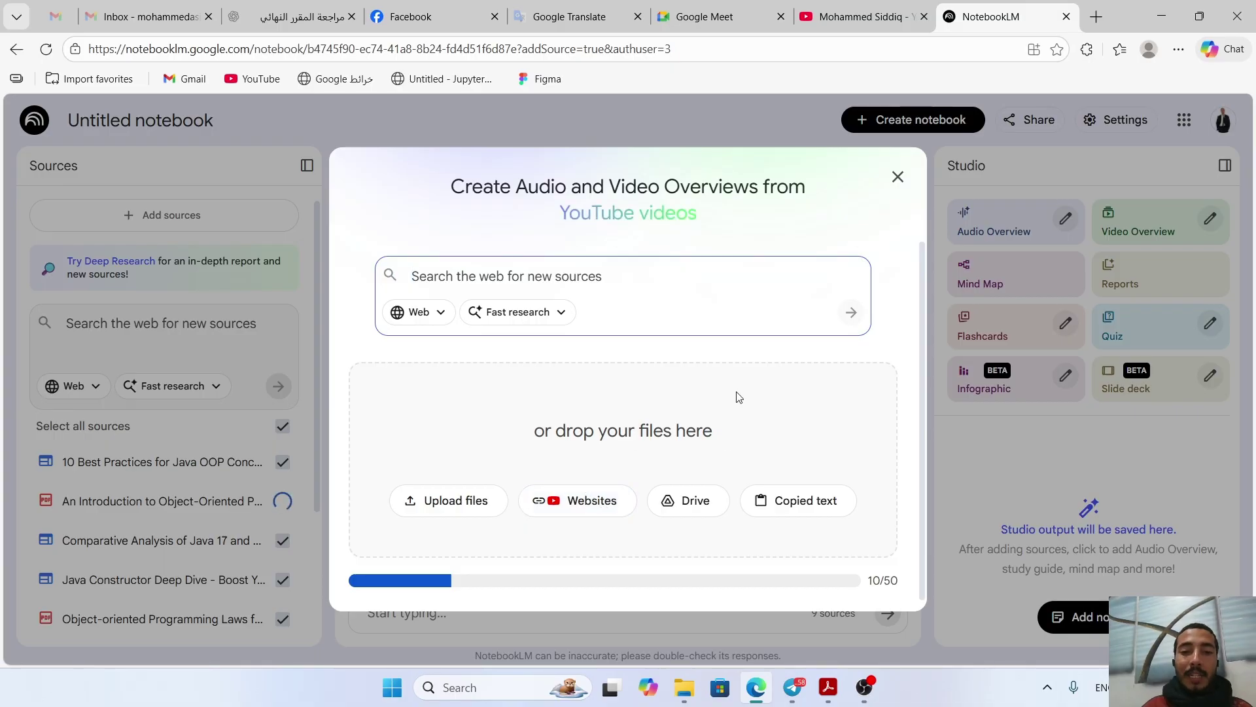
pyautogui.click(897, 176)
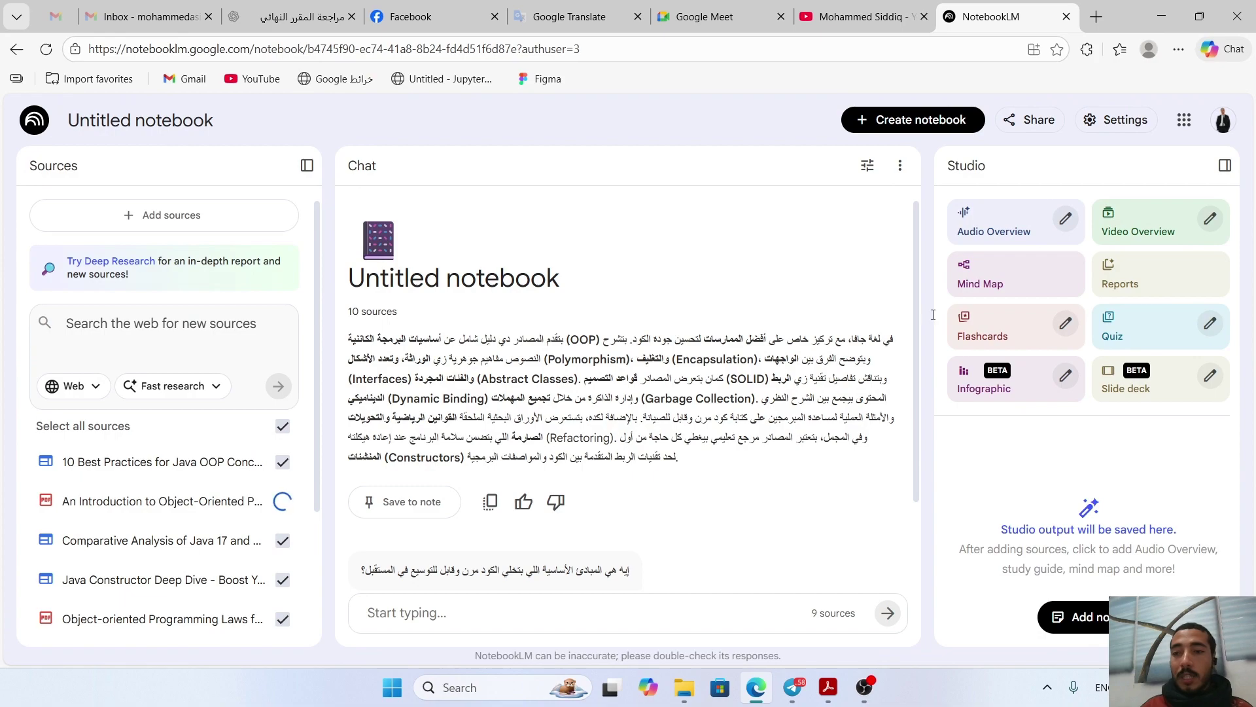
# - Set the output language to English, save the setting and reload the notebook page
pyautogui.click(1118, 120)
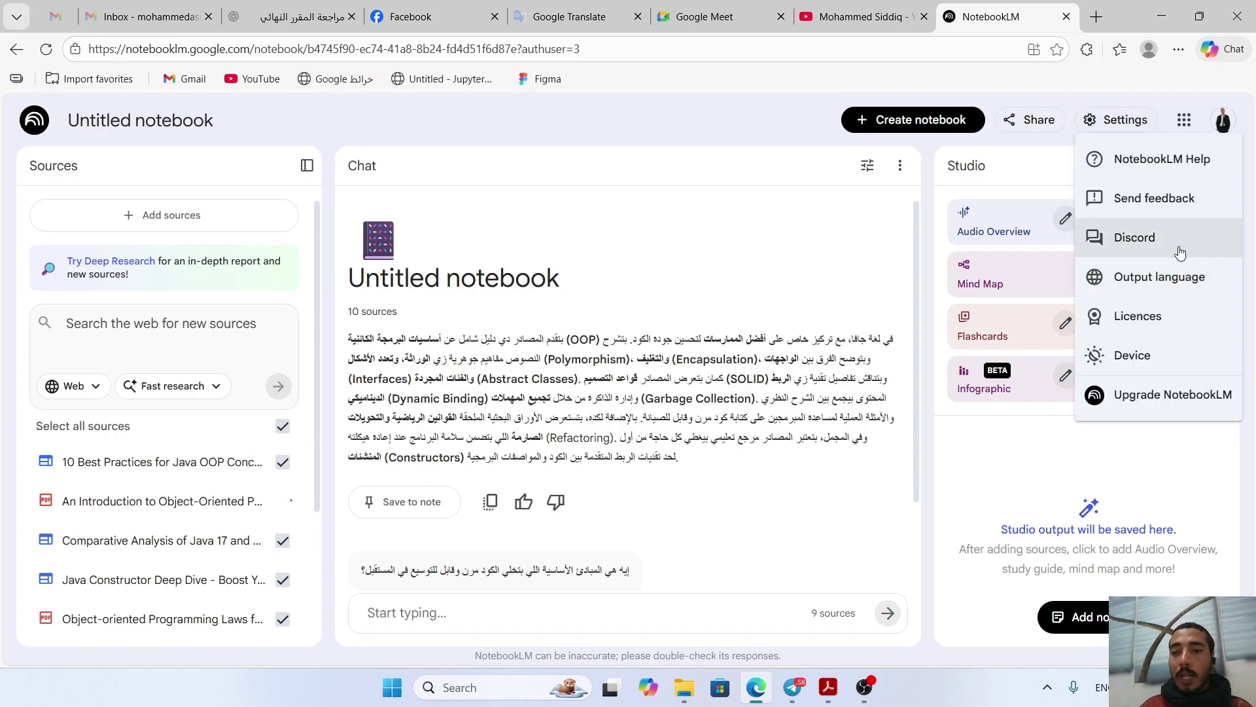
pyautogui.click(1158, 274)
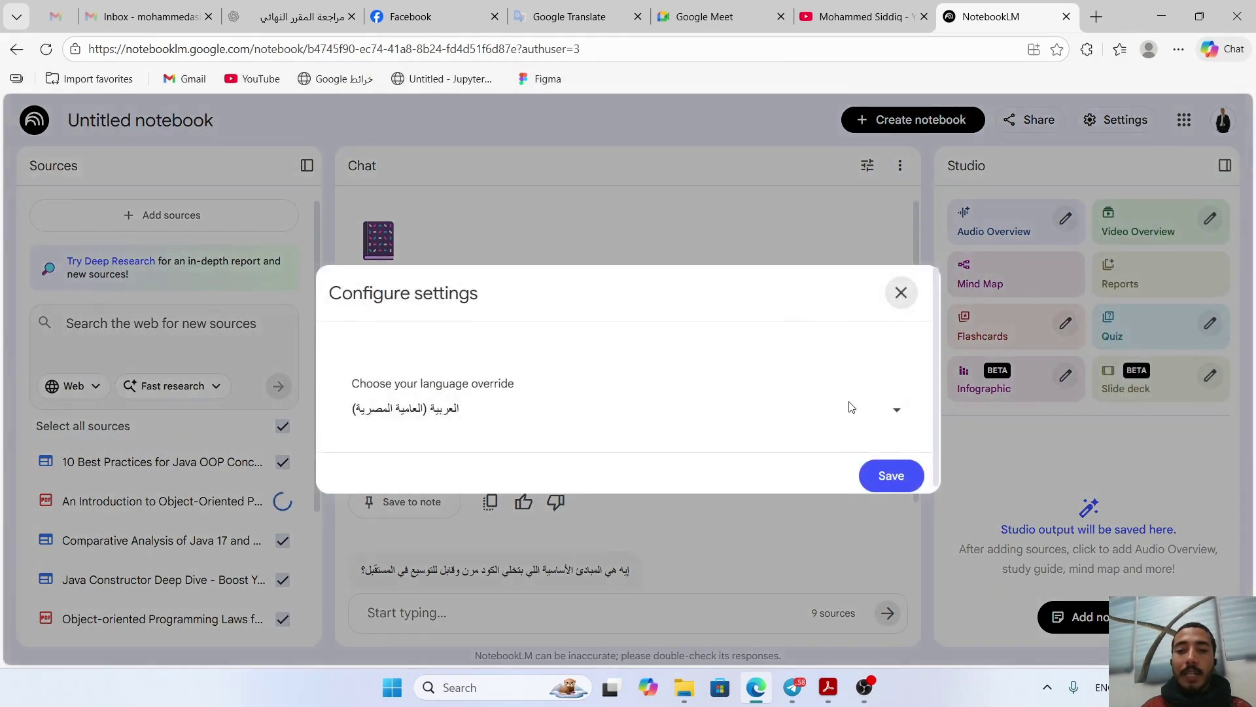
pyautogui.click(896, 410)
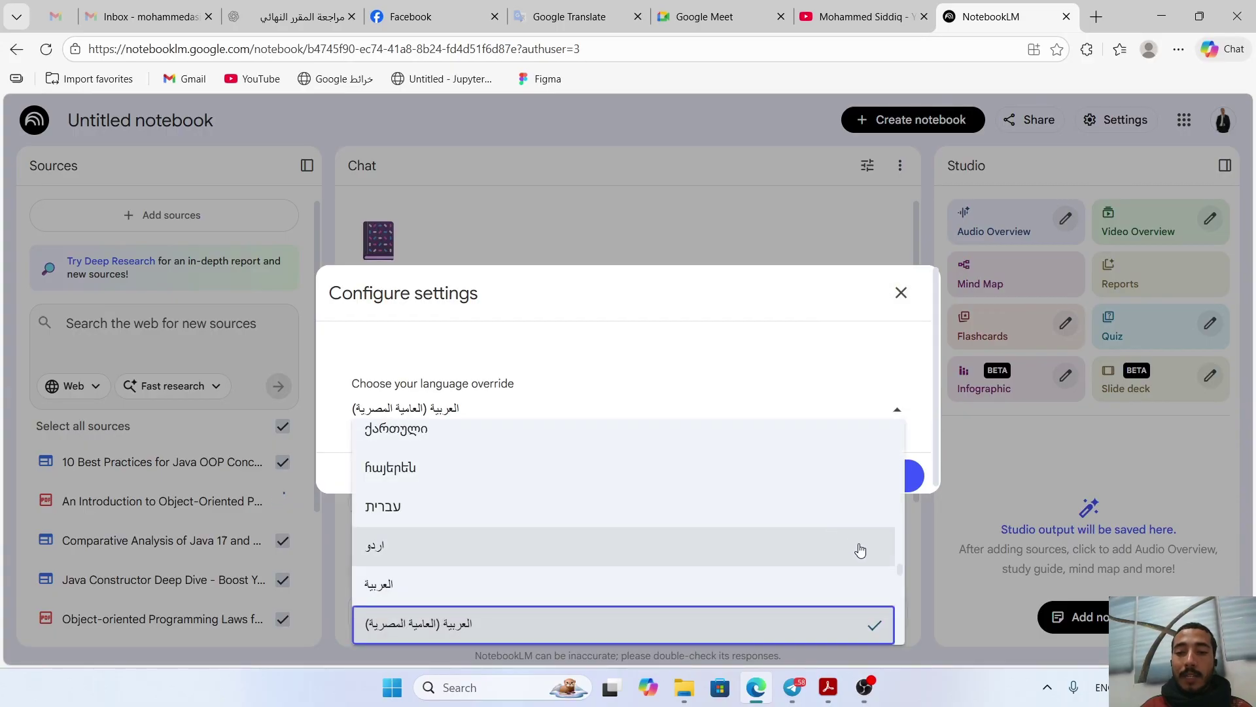
pyautogui.scroll(15, 898, 557)
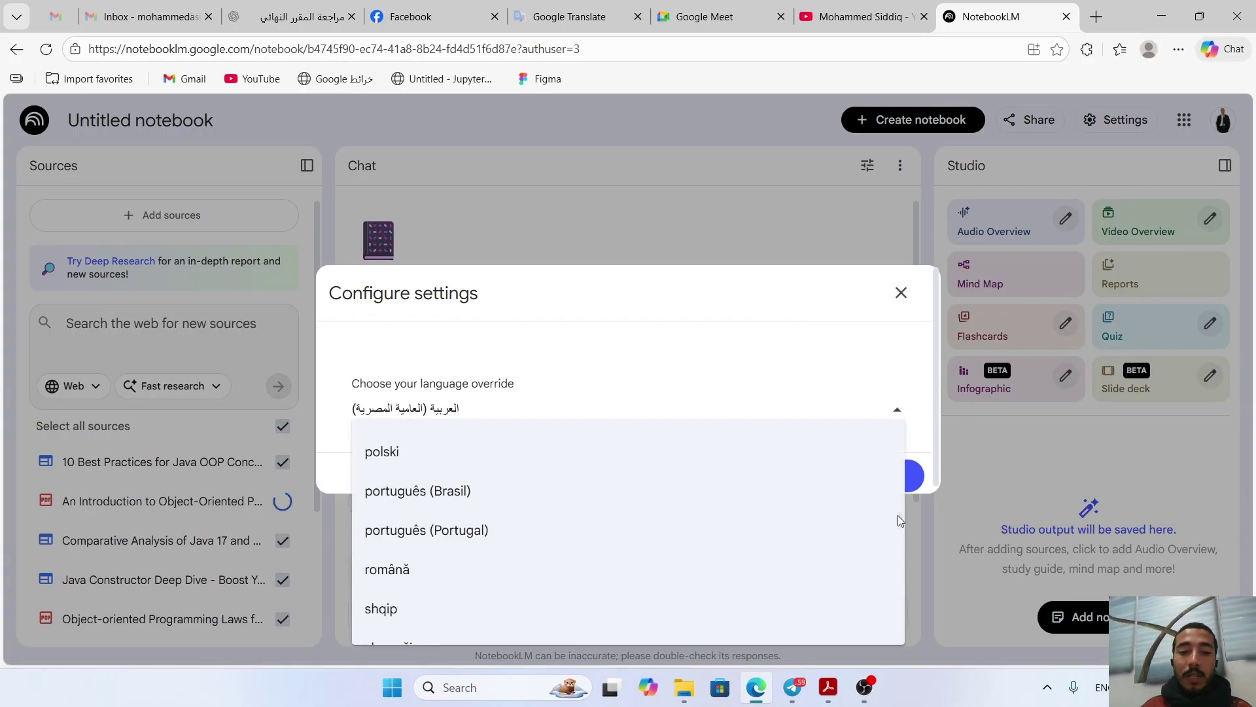
pyautogui.scroll(8, 902, 492)
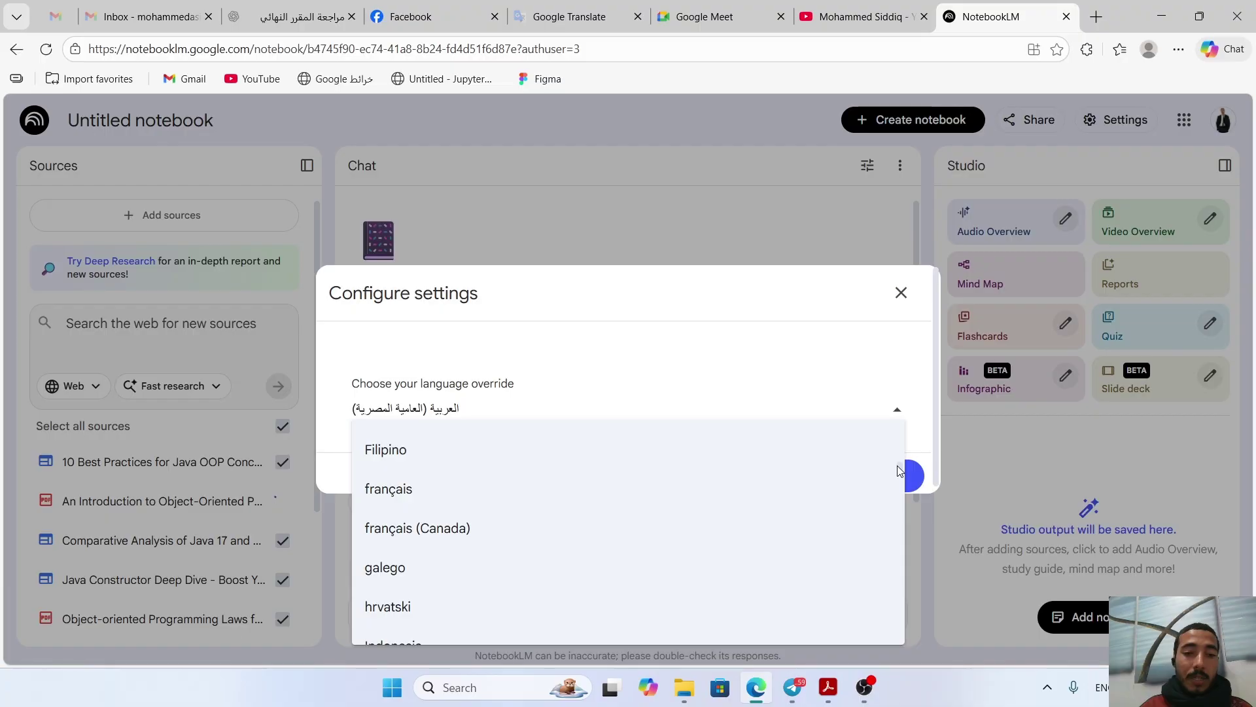
pyautogui.scroll(3, 898, 461)
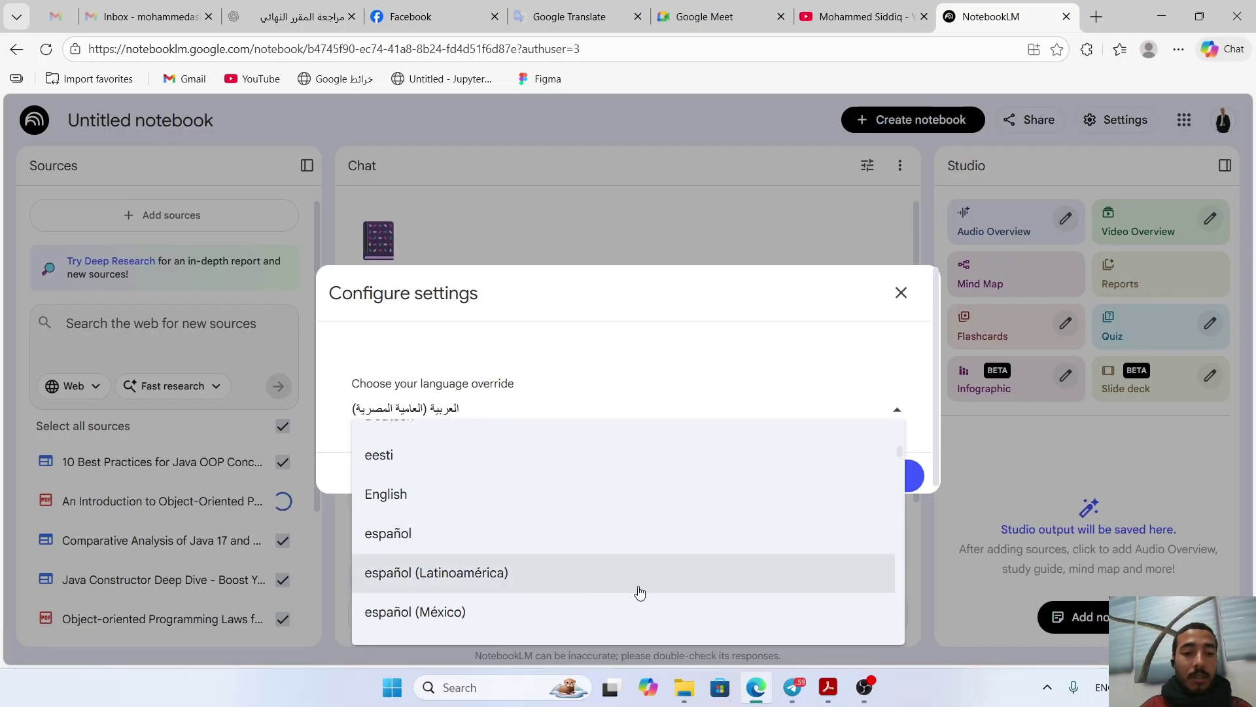
pyautogui.click(655, 508)
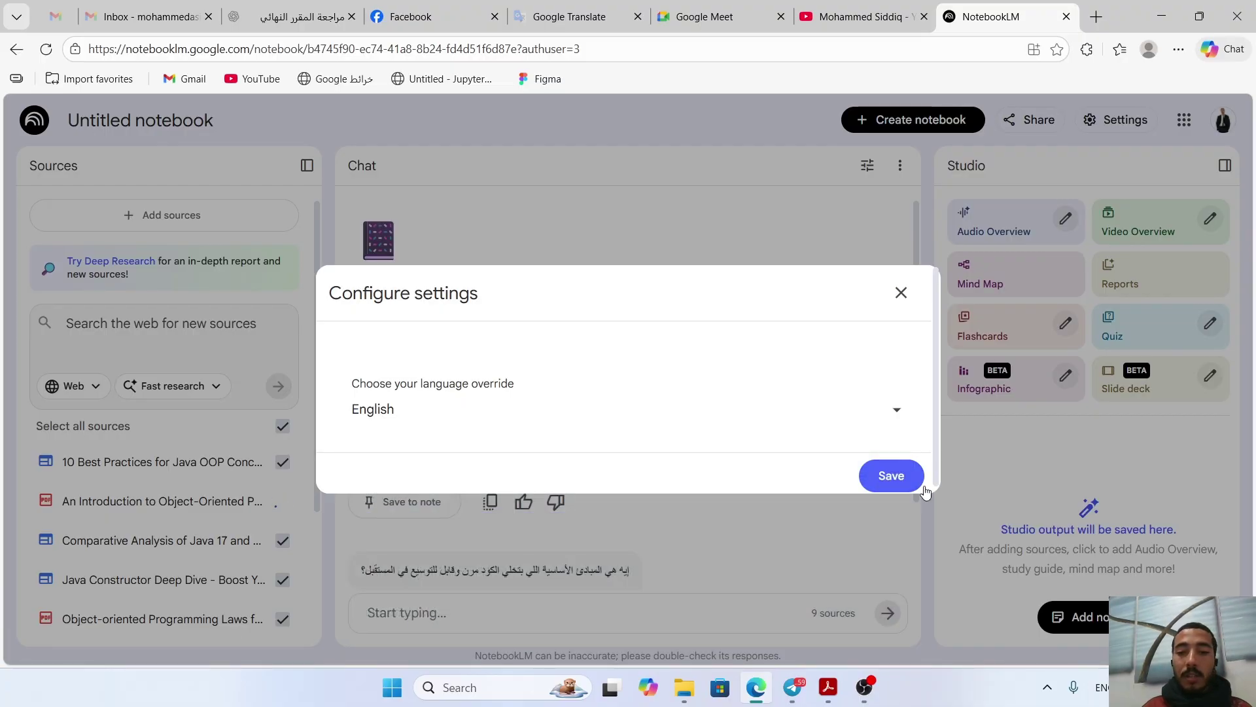
pyautogui.click(920, 472)
pyautogui.rightClick(912, 478)
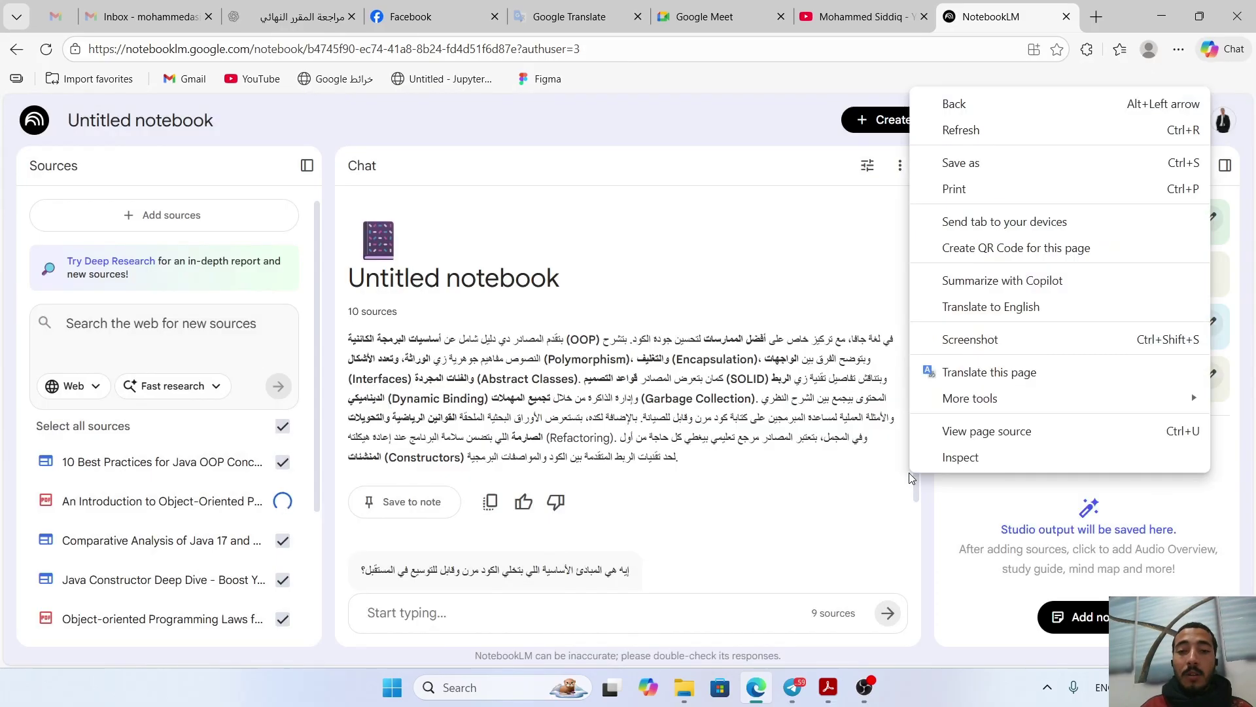
pyautogui.click(996, 119)
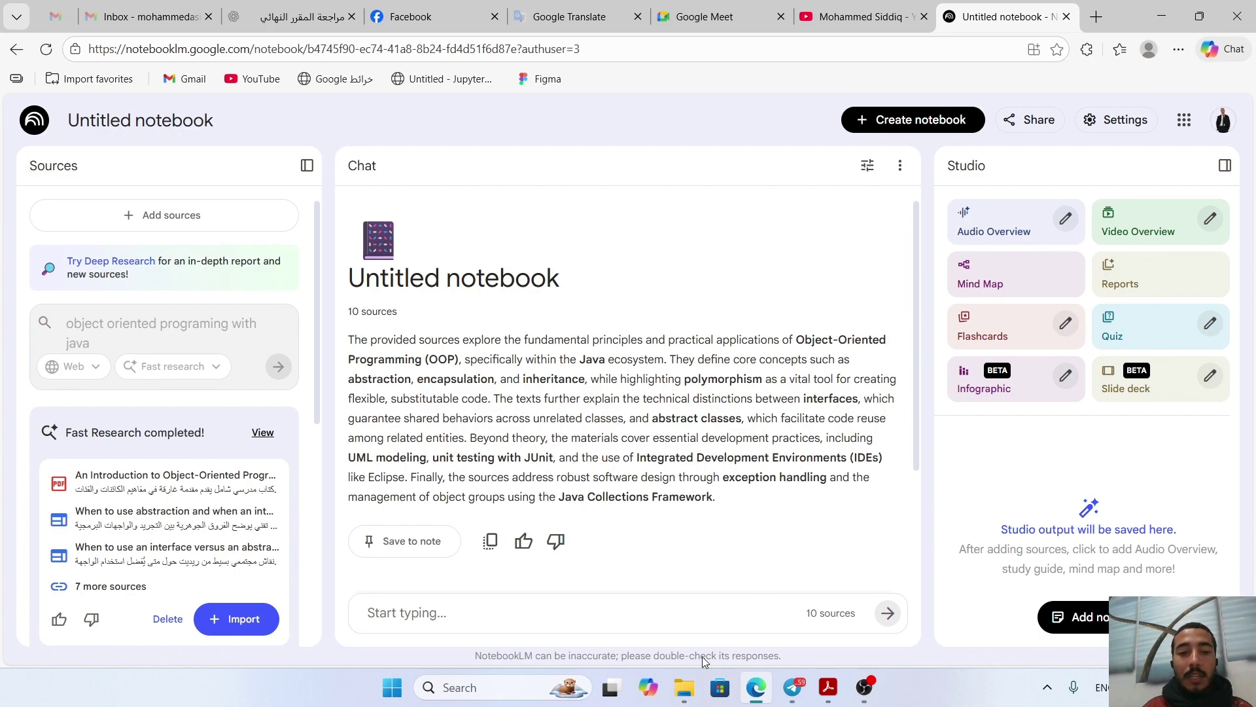
# - Ask the notebook chat "summary the basic concepts"
pyautogui.click(556, 615)
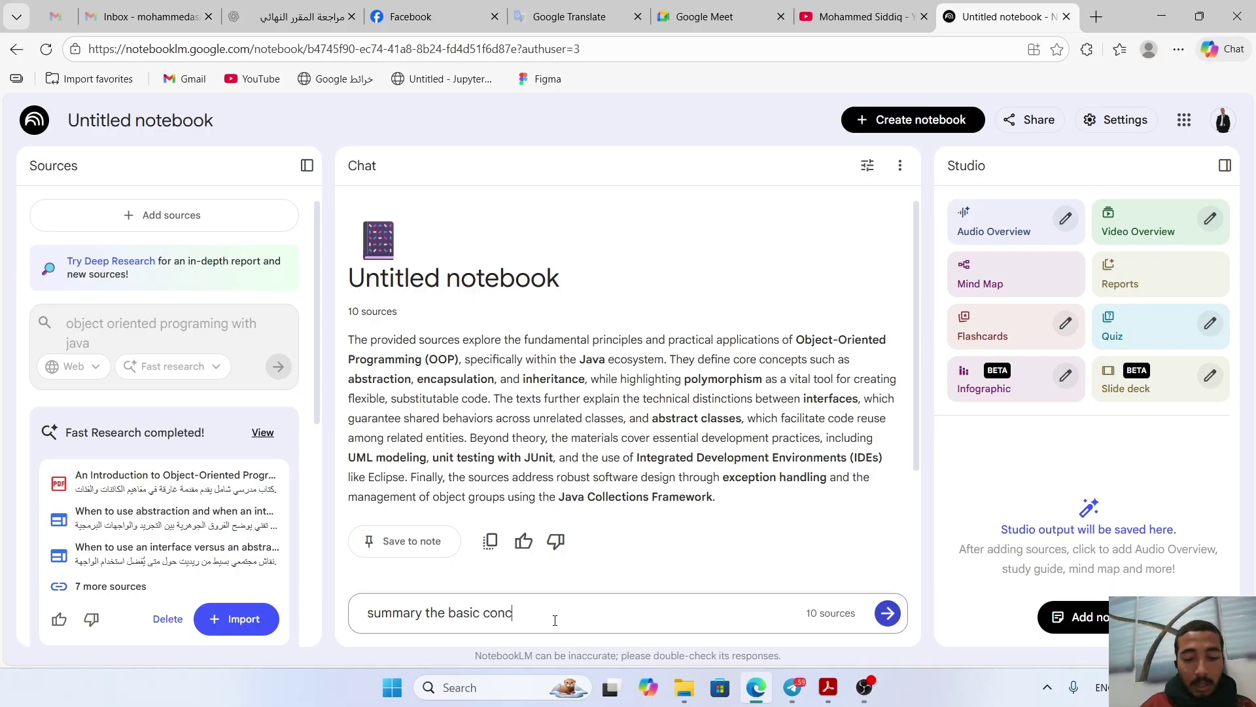
pyautogui.press('Return')
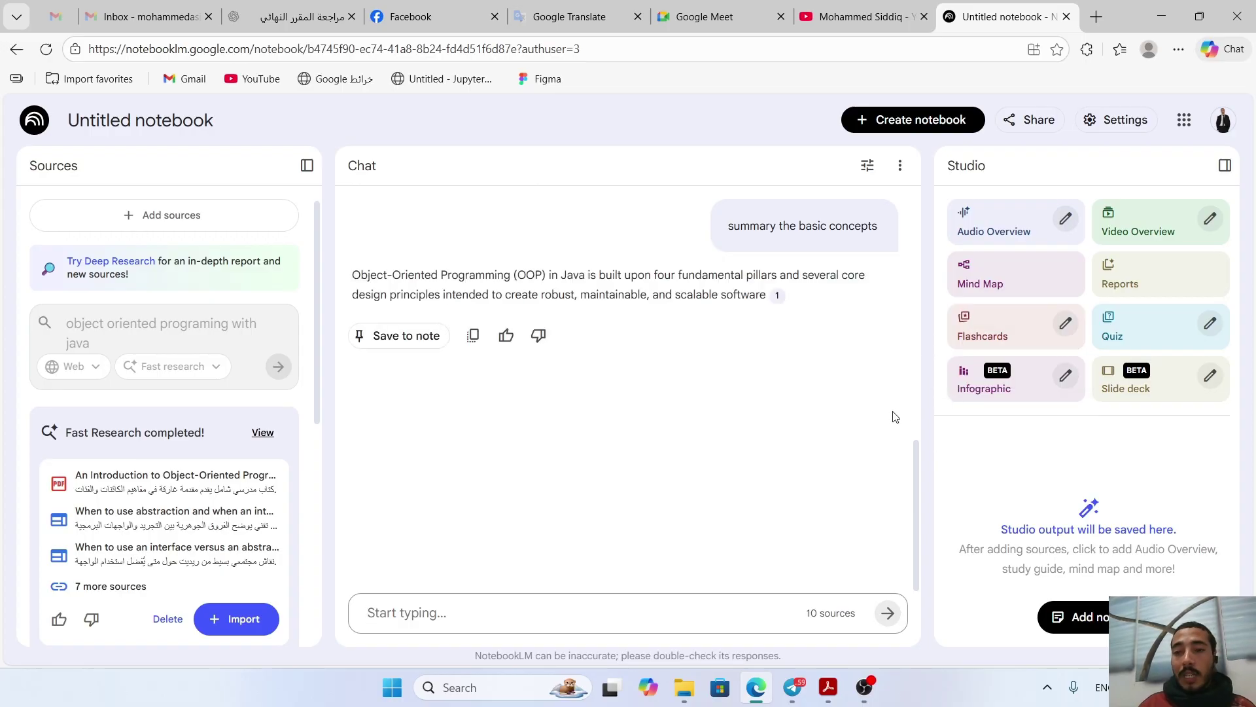
# - Generate an Audio Overview, a mind map and a Video Overview from the notebook's sources
pyautogui.click(1031, 229)
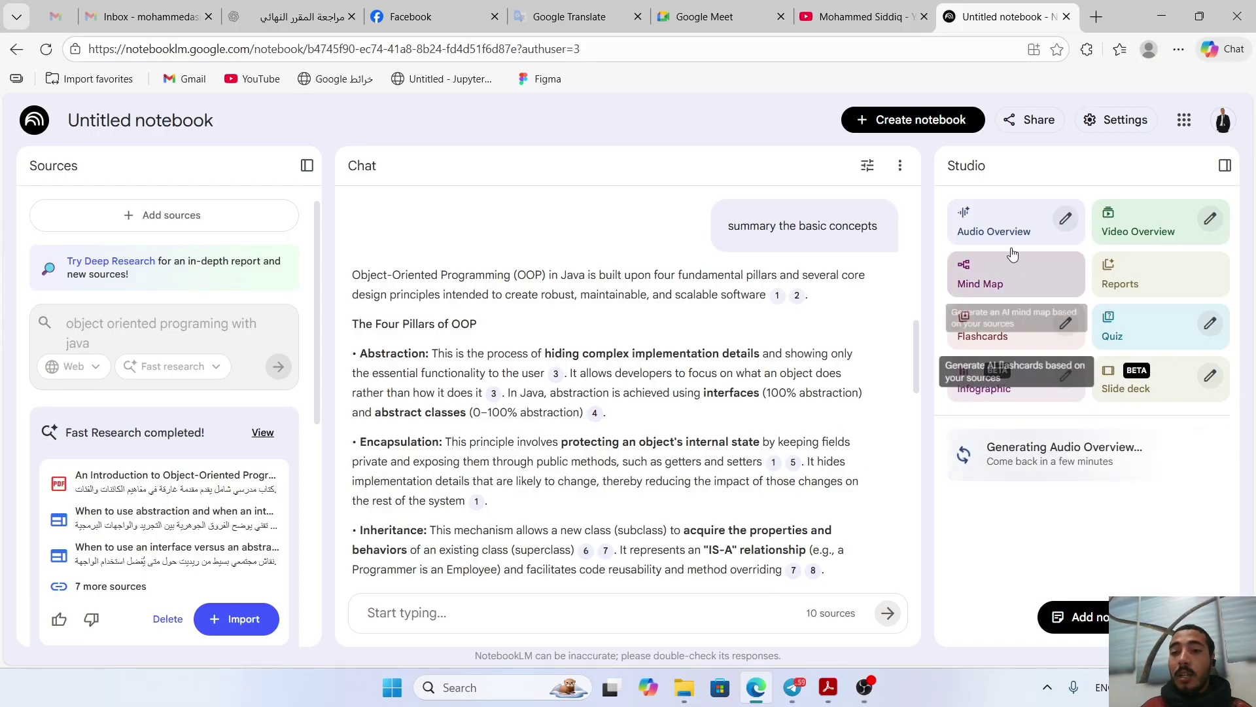
pyautogui.click(1013, 288)
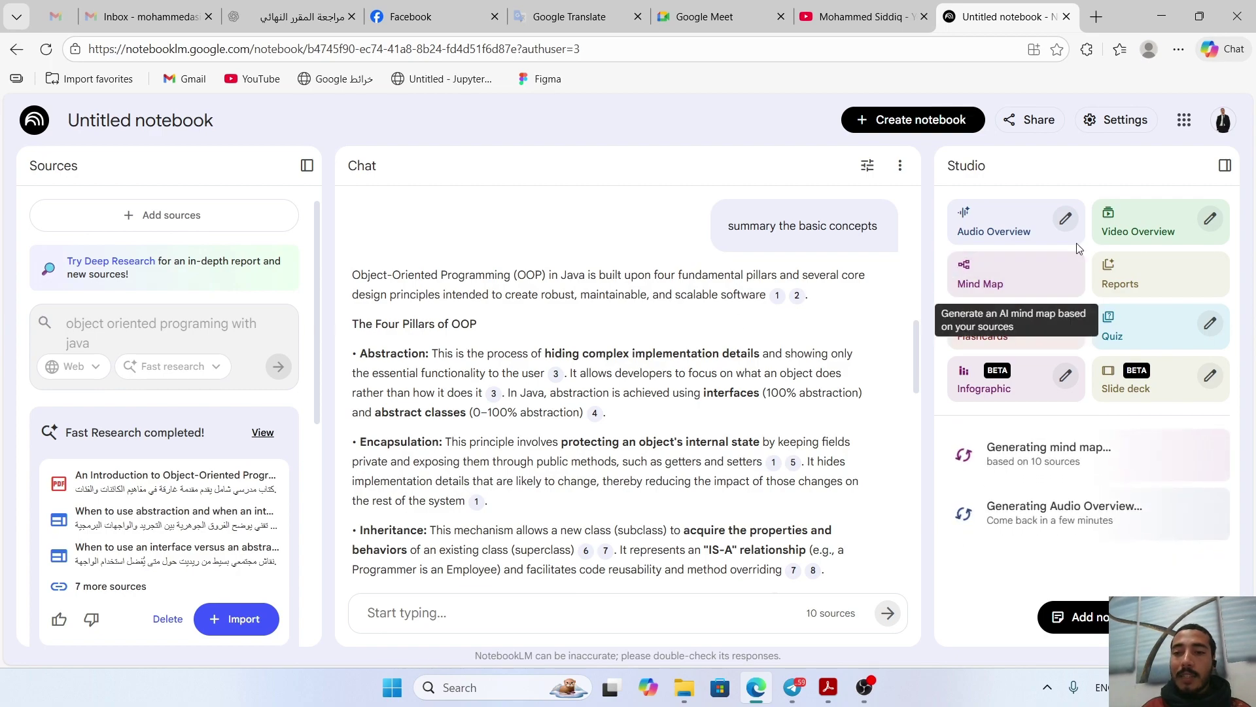
pyautogui.click(1134, 233)
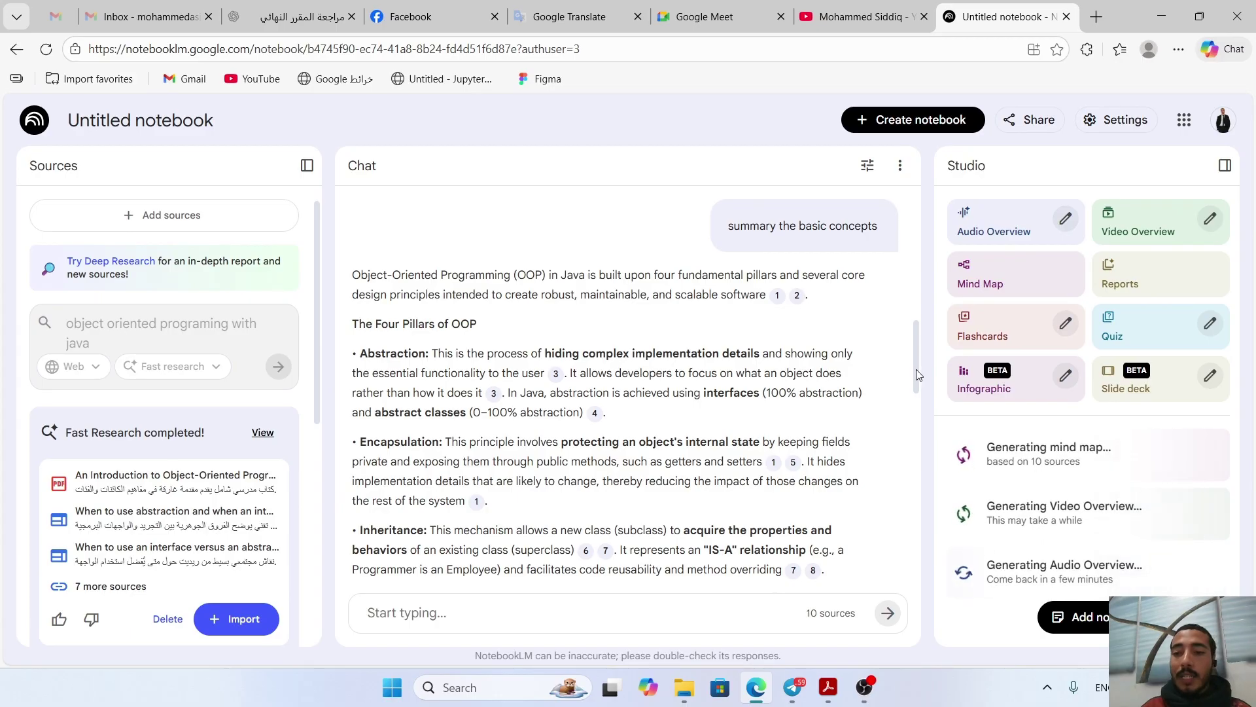
# - Generate a report from the notebook's sources in the Briefing doc format
pyautogui.click(1129, 288)
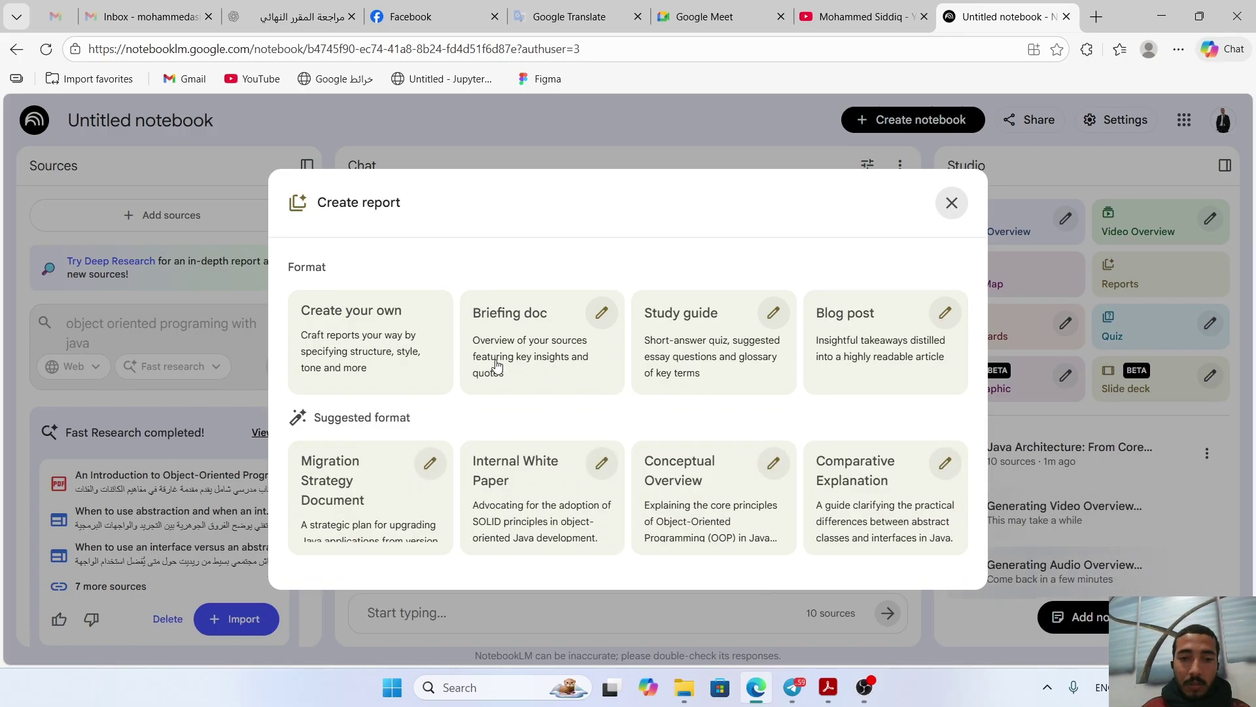
pyautogui.click(572, 354)
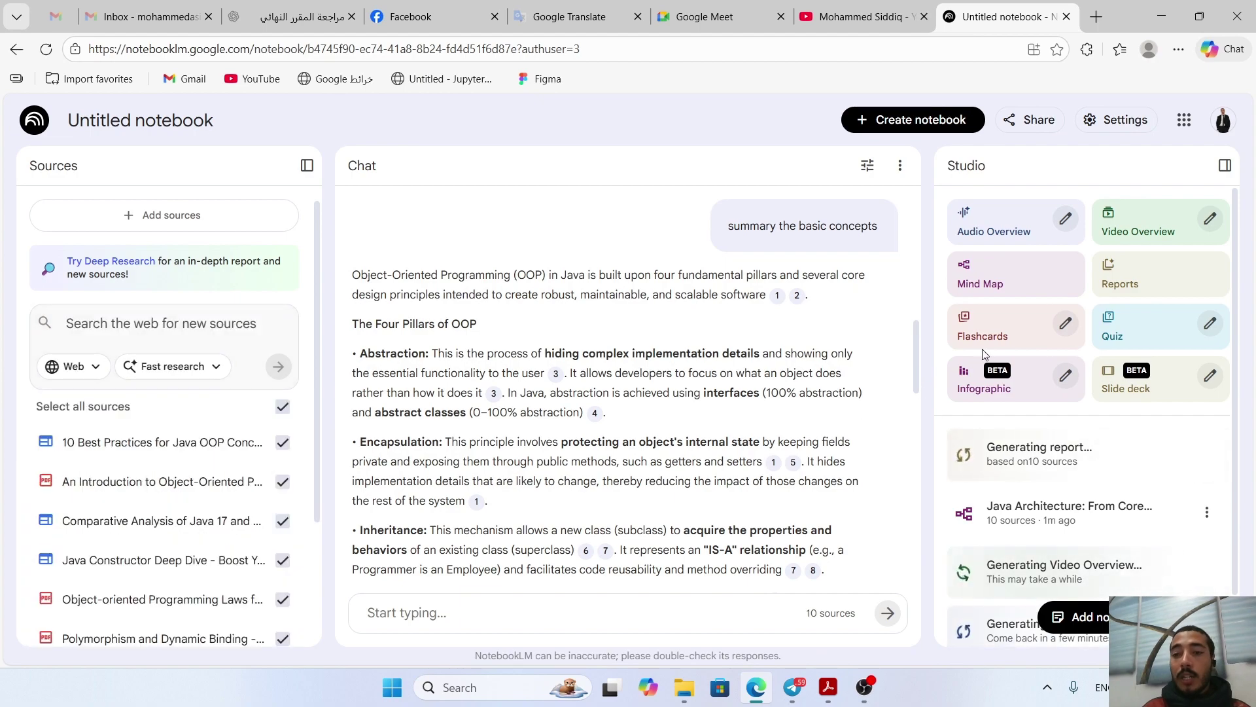
# - Generate flashcards, a quiz, an infographic and a slide deck from the notebook's sources
pyautogui.click(991, 334)
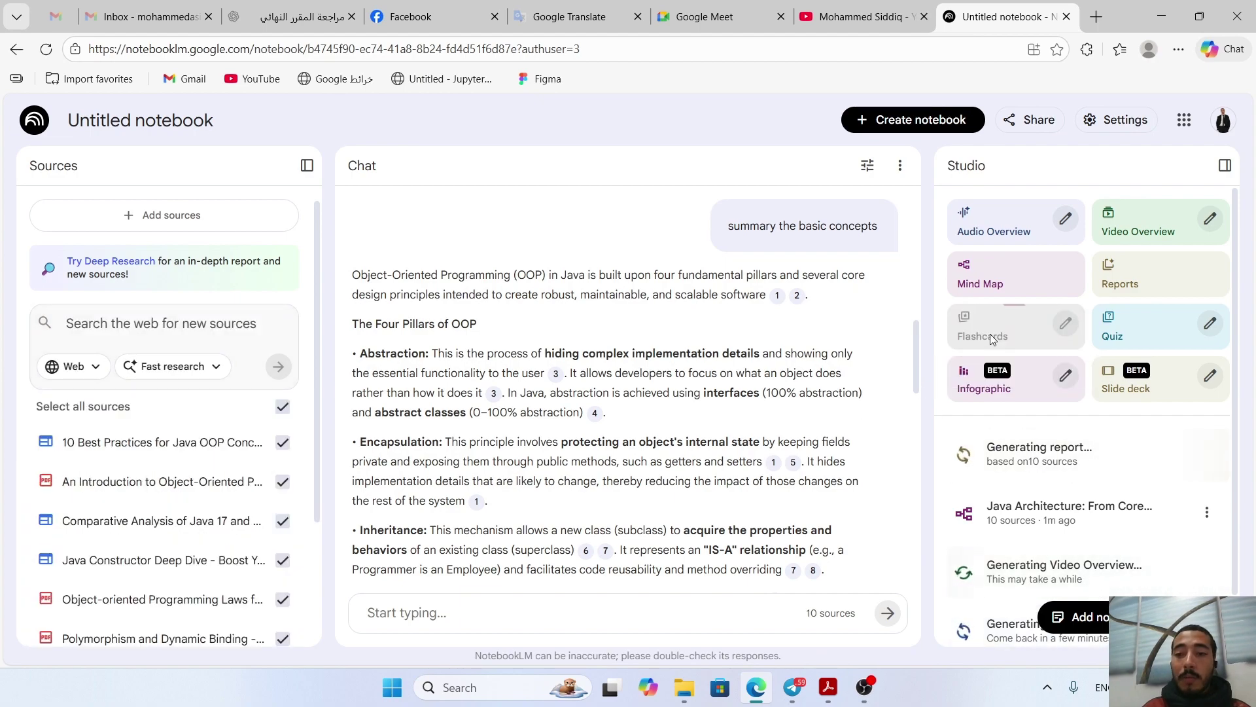
pyautogui.click(1121, 333)
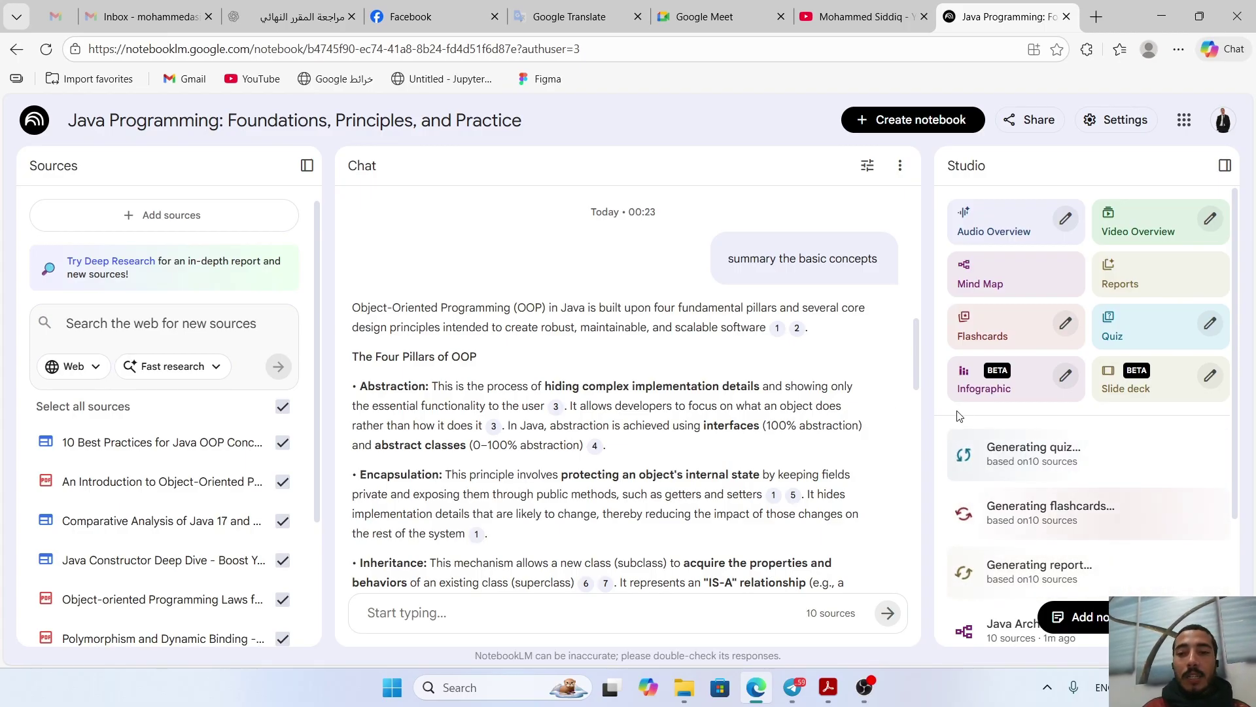
pyautogui.click(983, 385)
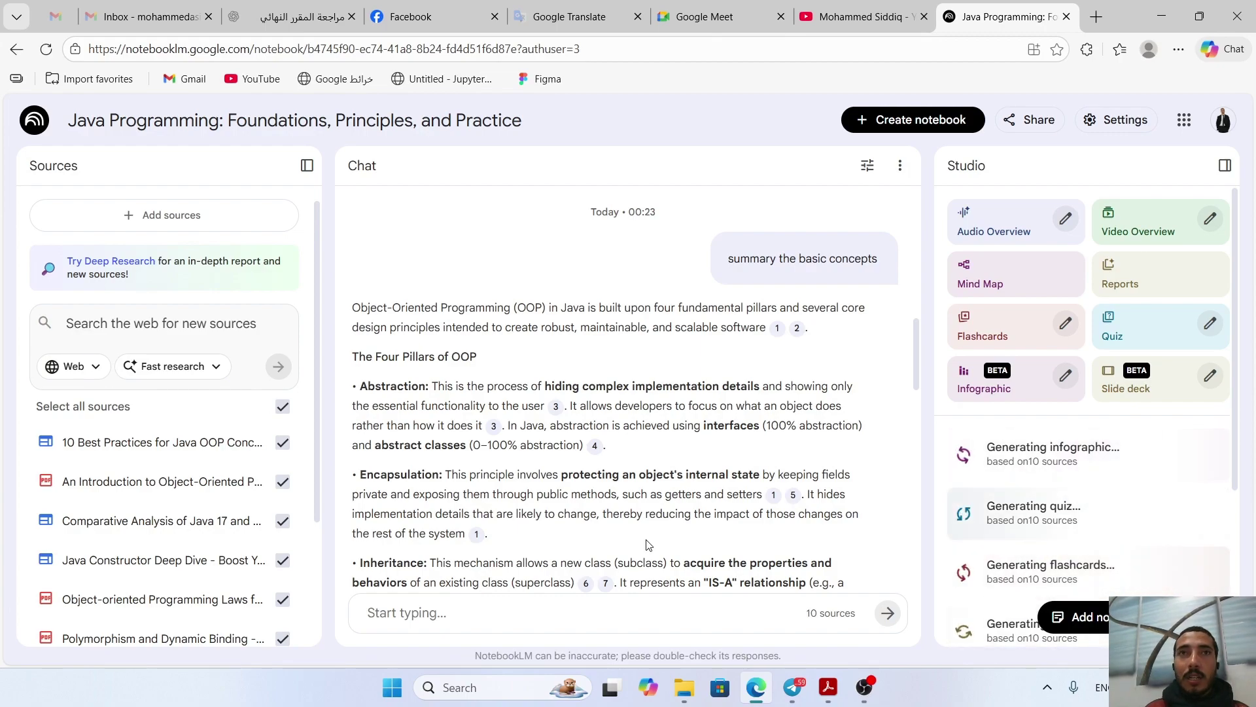
pyautogui.click(1163, 387)
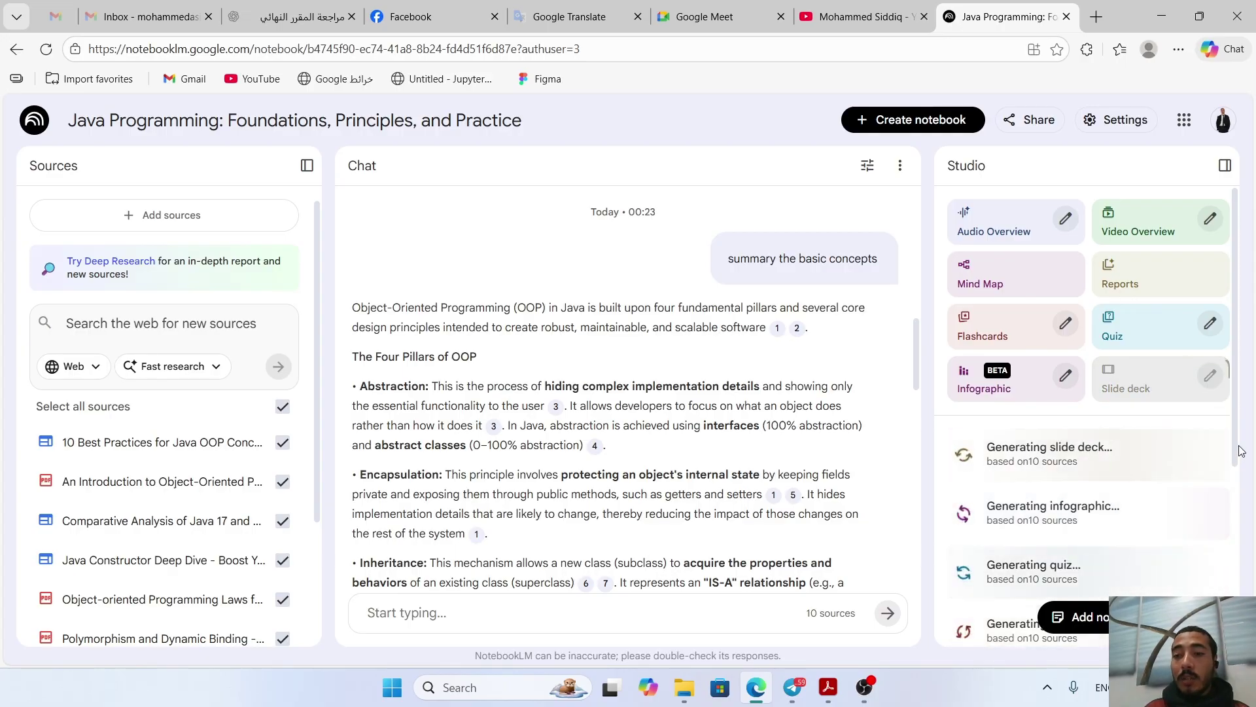
# - Open the generated Java Architecture mind map and expand its Core OOP Principles and SOLID Principles branches
pyautogui.scroll(-3, 1234, 554)
pyautogui.scroll(-1, 1234, 554)
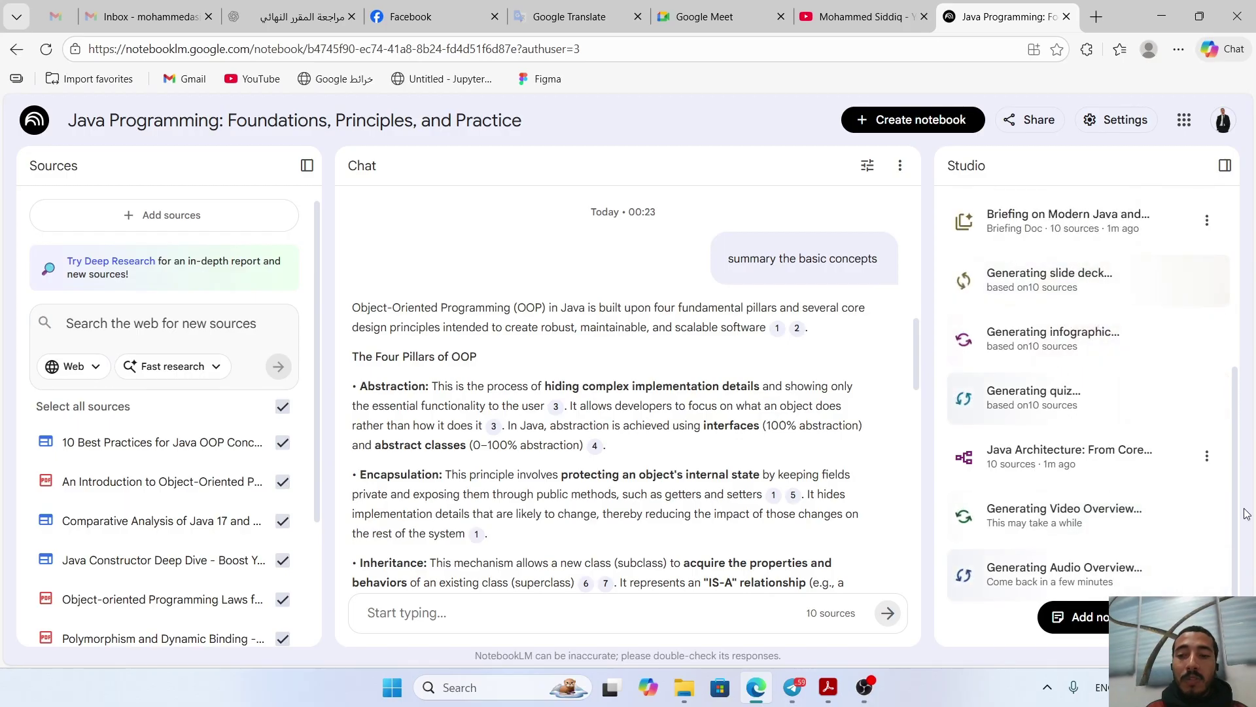
pyautogui.click(1053, 453)
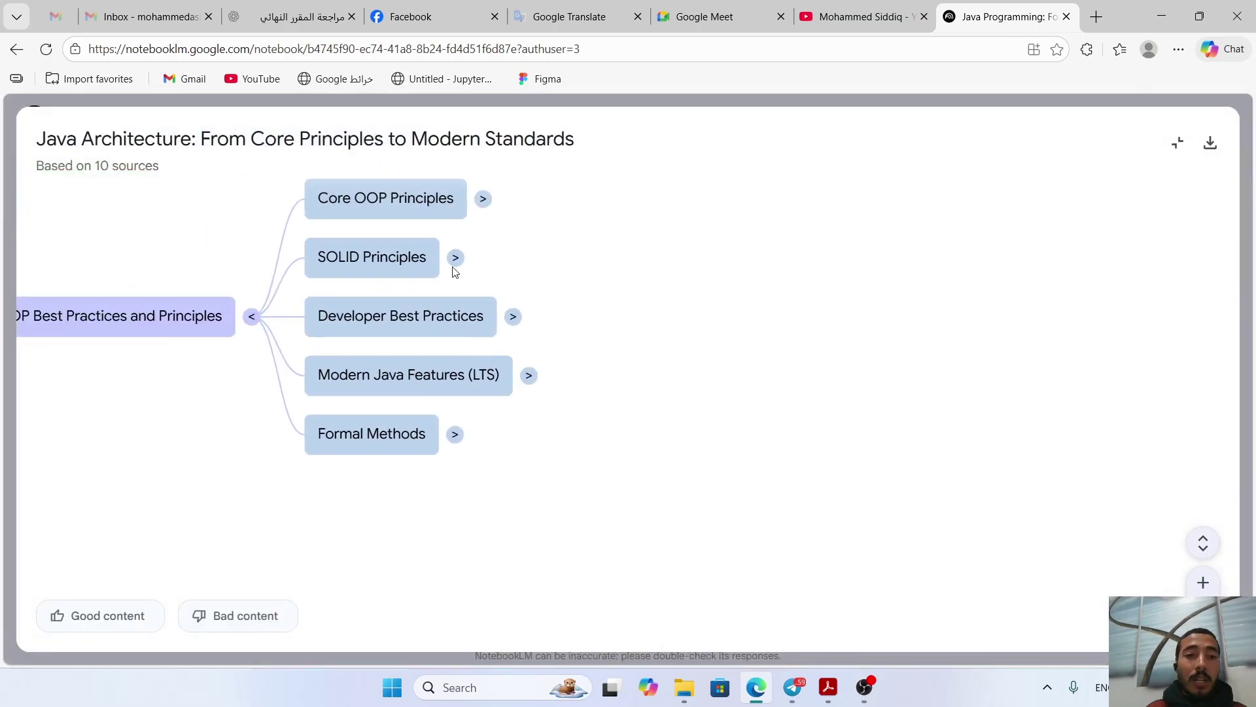
pyautogui.moveTo(162, 261); pyautogui.dragTo(331, 283)
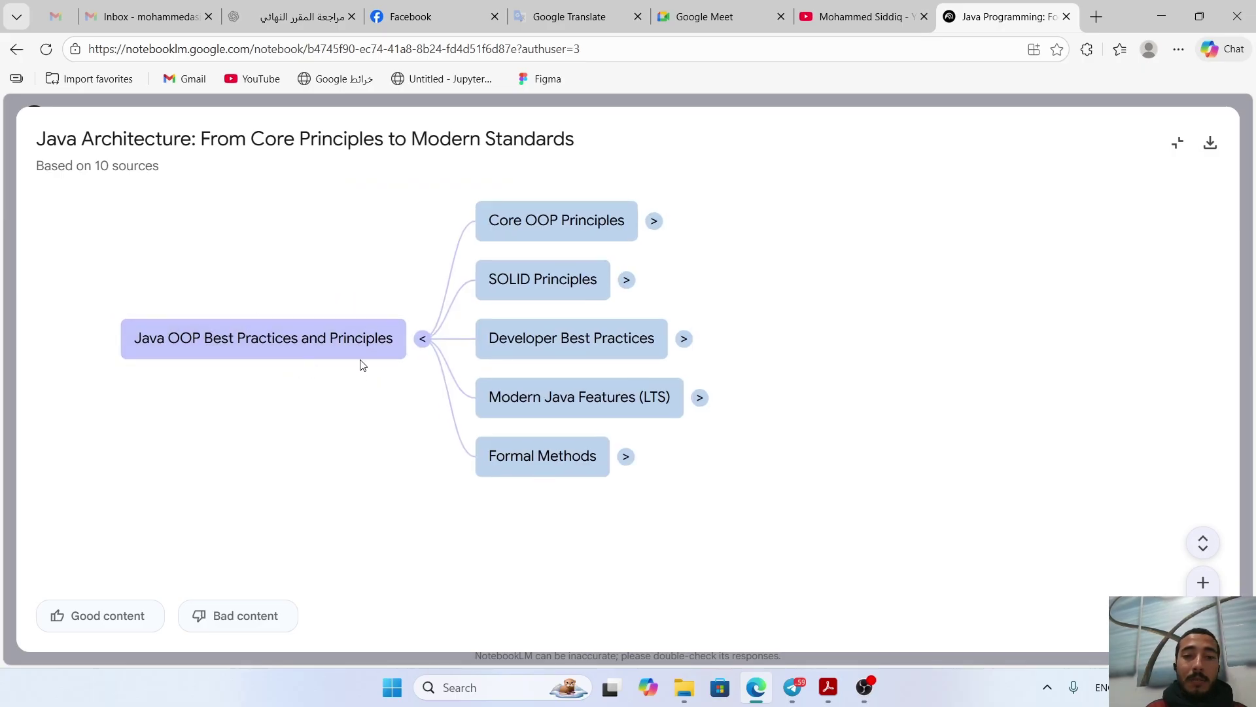
pyautogui.click(651, 222)
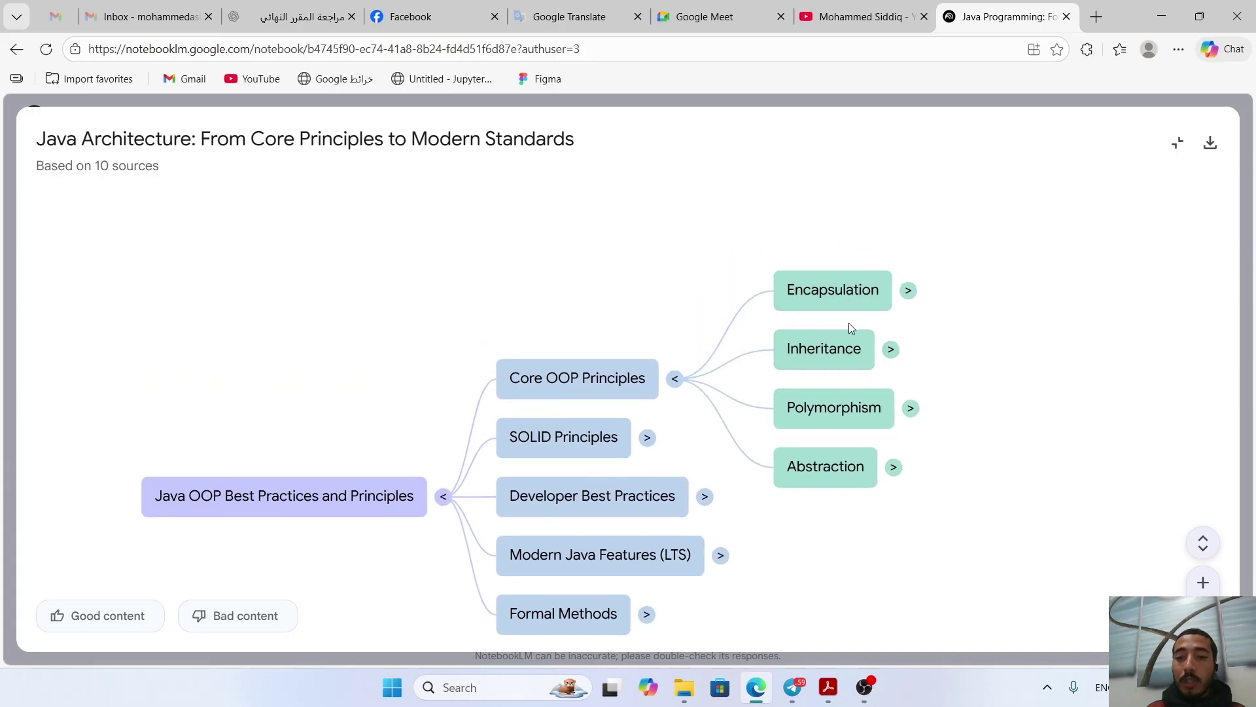
pyautogui.click(647, 439)
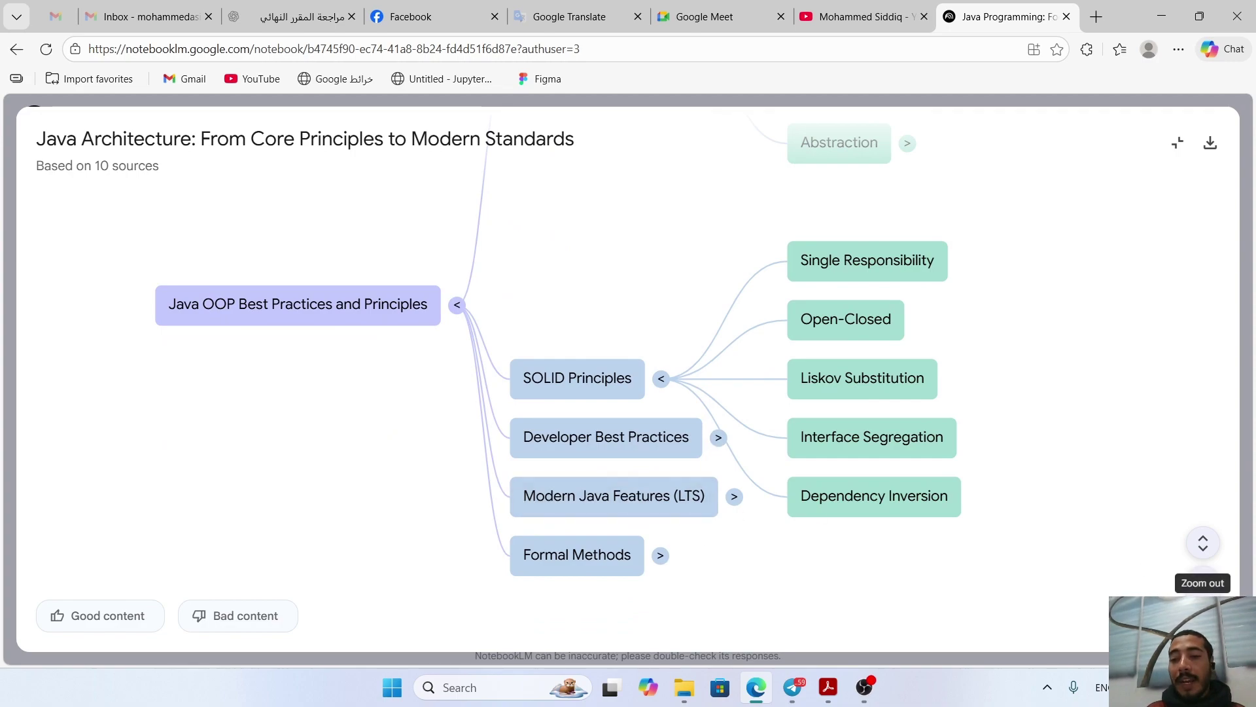
# - Expand all branches of the mind map, collapse them all, and expand them again
pyautogui.click(1202, 542)
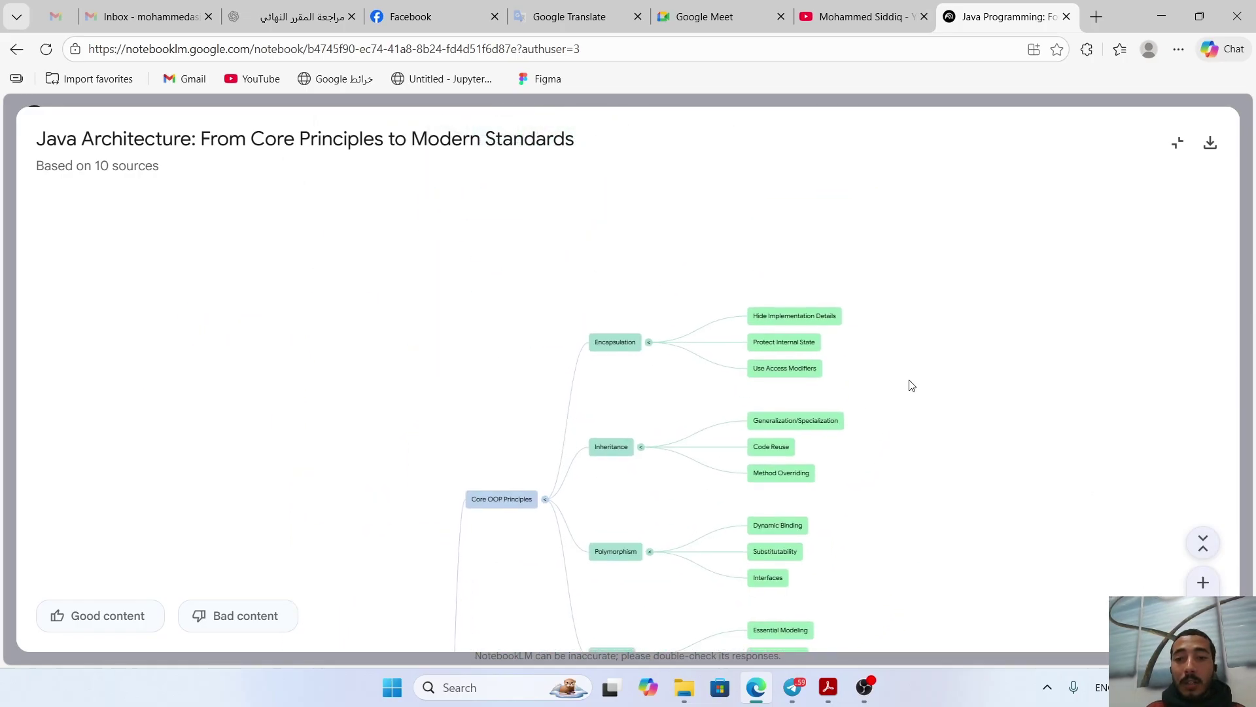
pyautogui.scroll(-2, 912, 385)
pyautogui.scroll(-1, 903, 398)
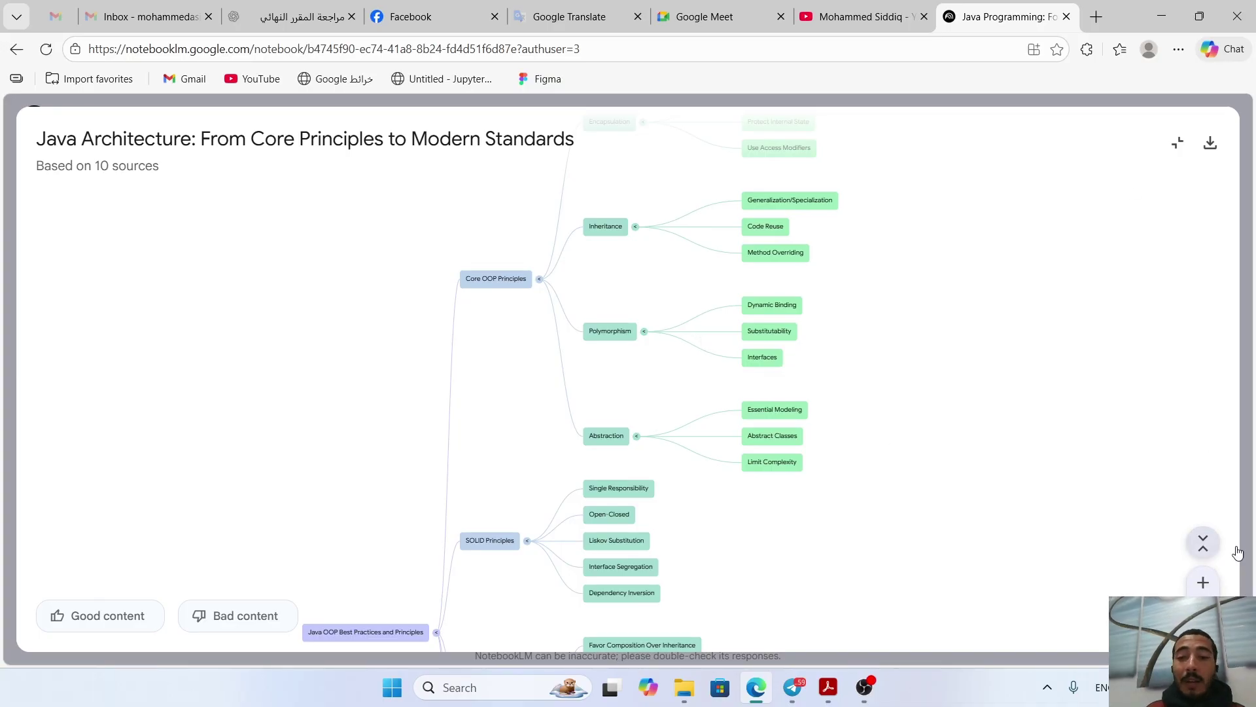
pyautogui.click(1203, 542)
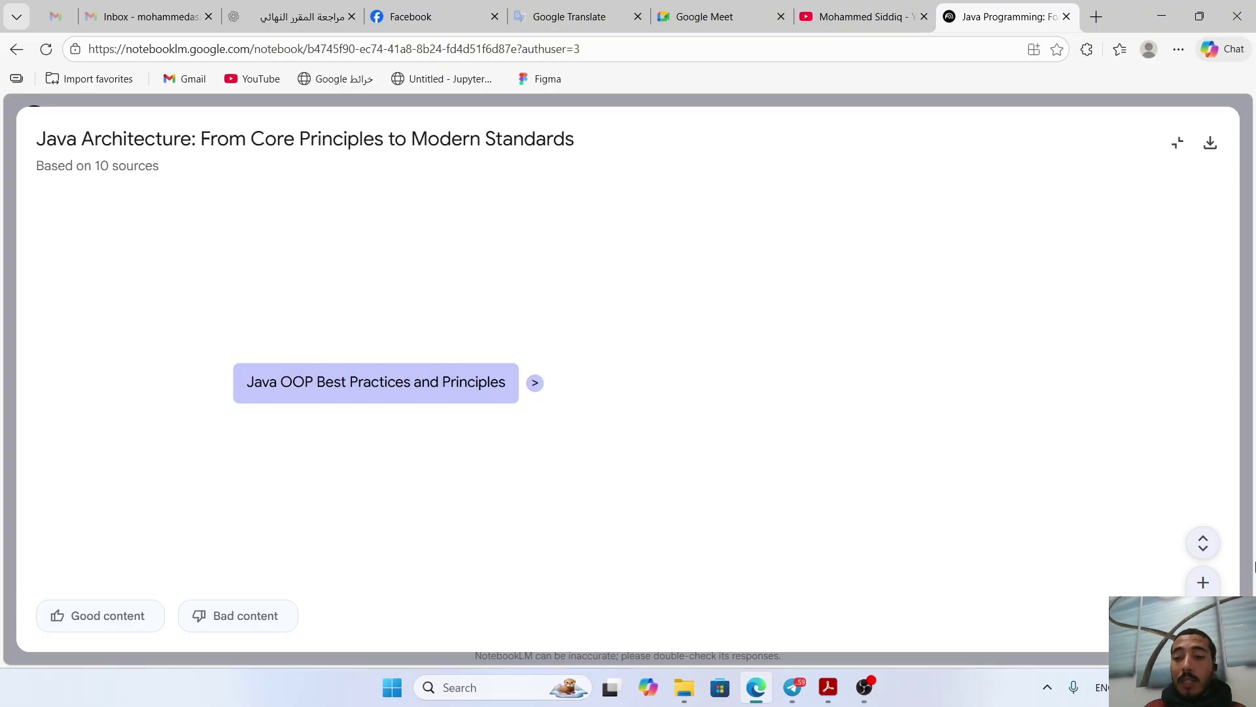
pyautogui.click(1202, 542)
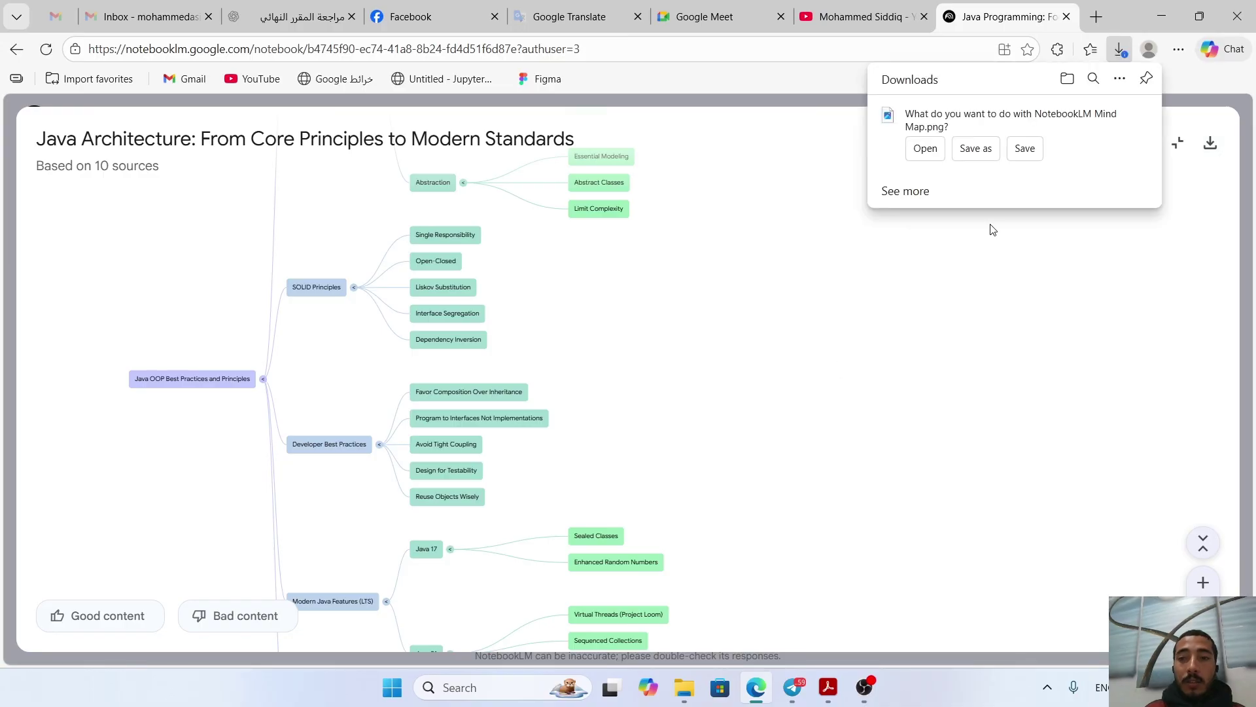
# - Dismiss the mind map image download prompt without saving and close the mind map to return to the Studio outputs
pyautogui.click(630, 356)
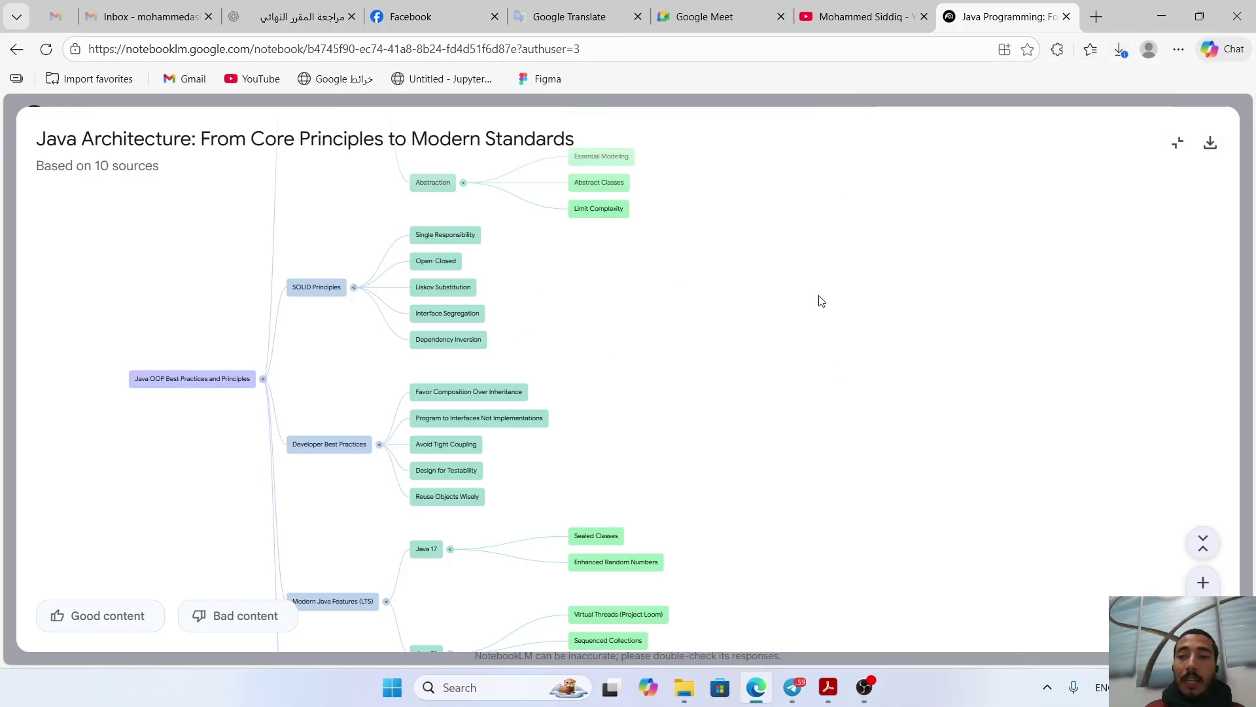
pyautogui.click(1177, 145)
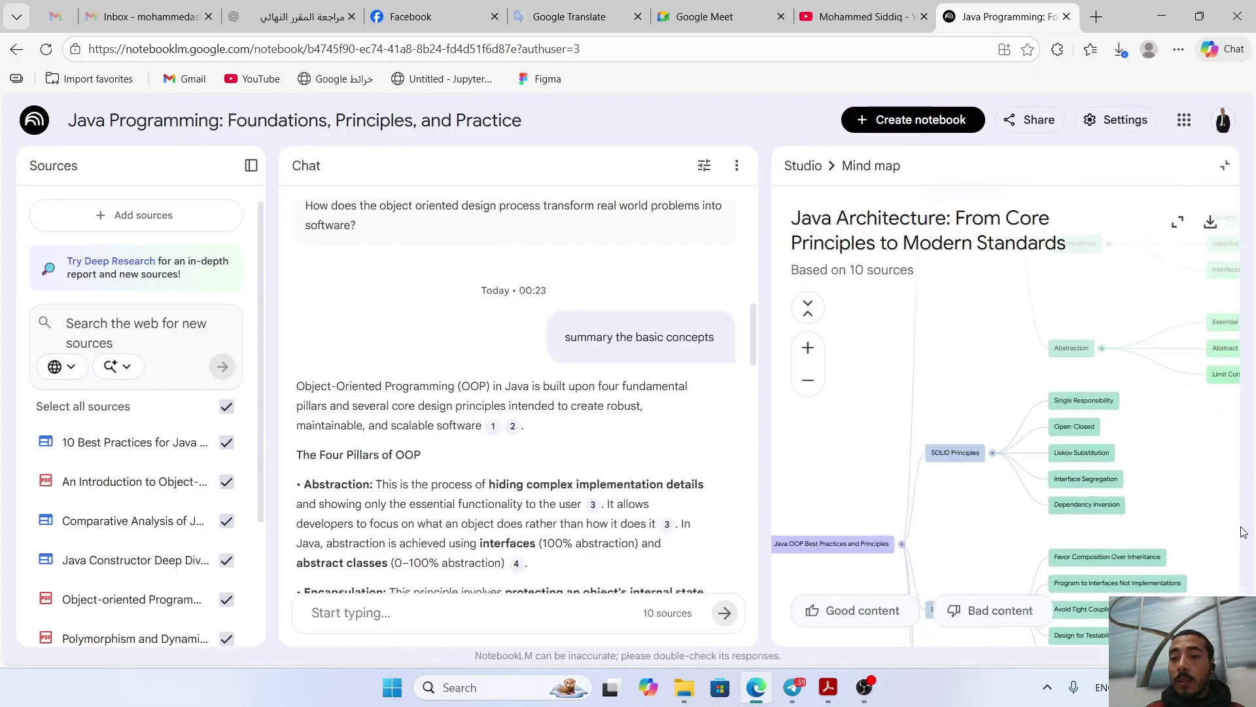
pyautogui.click(1227, 167)
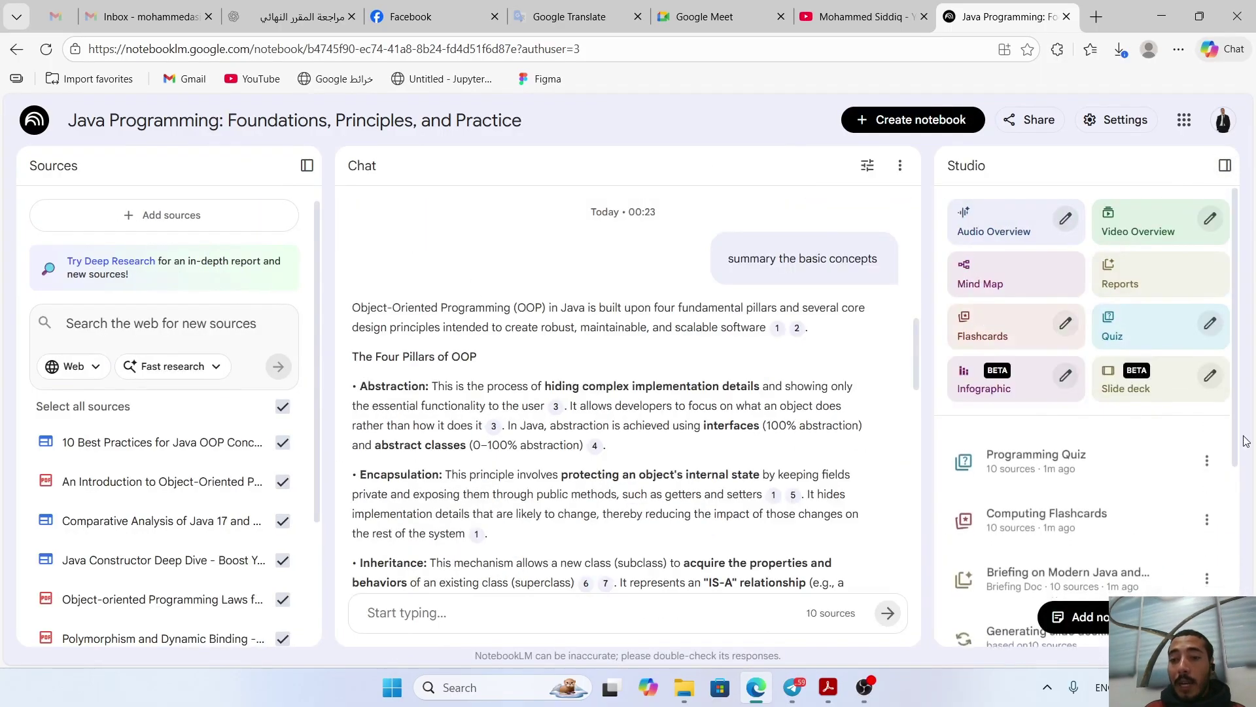
# - Open the Programming Quiz in the expanded view and reduce the page zoom so the whole question fits
pyautogui.click(1102, 466)
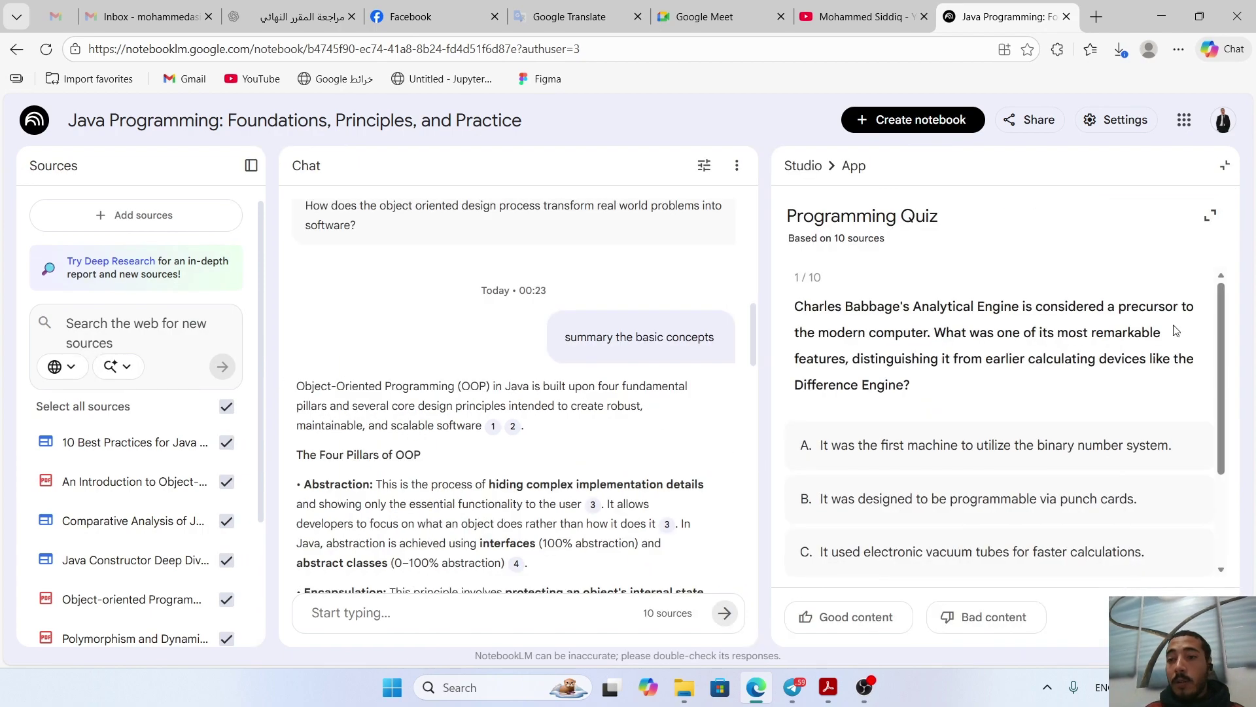
pyautogui.click(1210, 215)
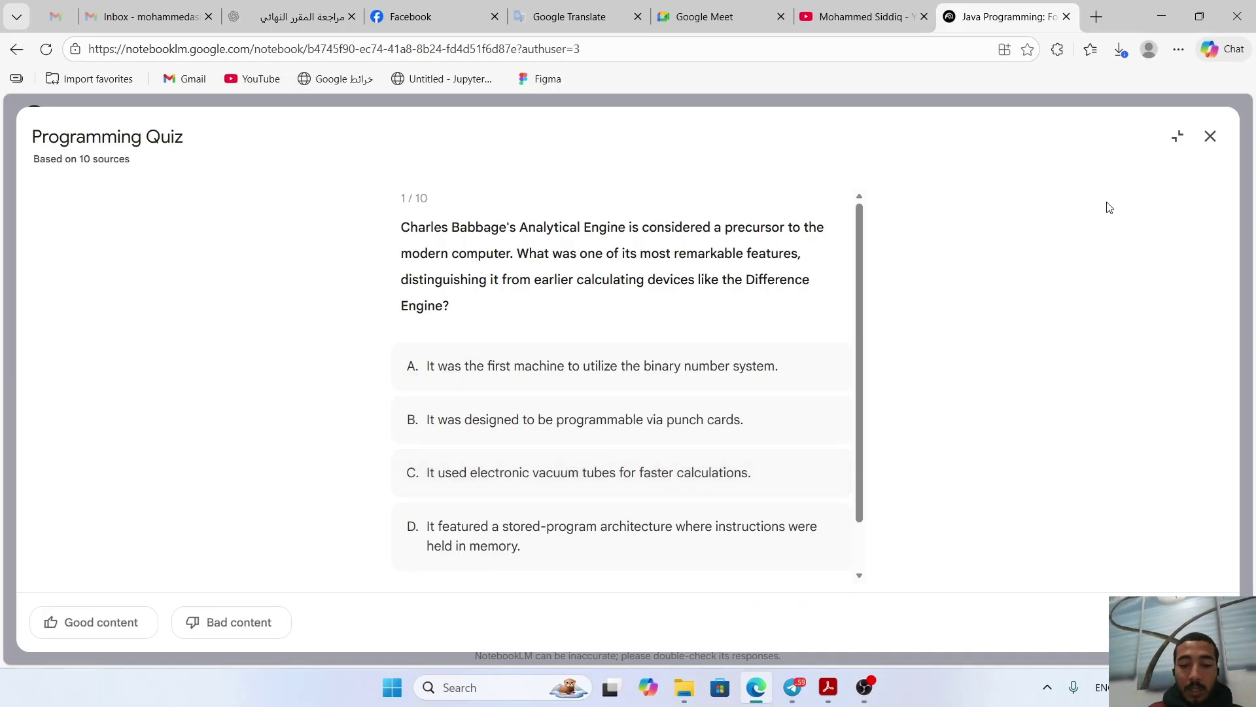
pyautogui.hotkey('ctrl', '-')
pyautogui.hotkey('ctrl', '-')
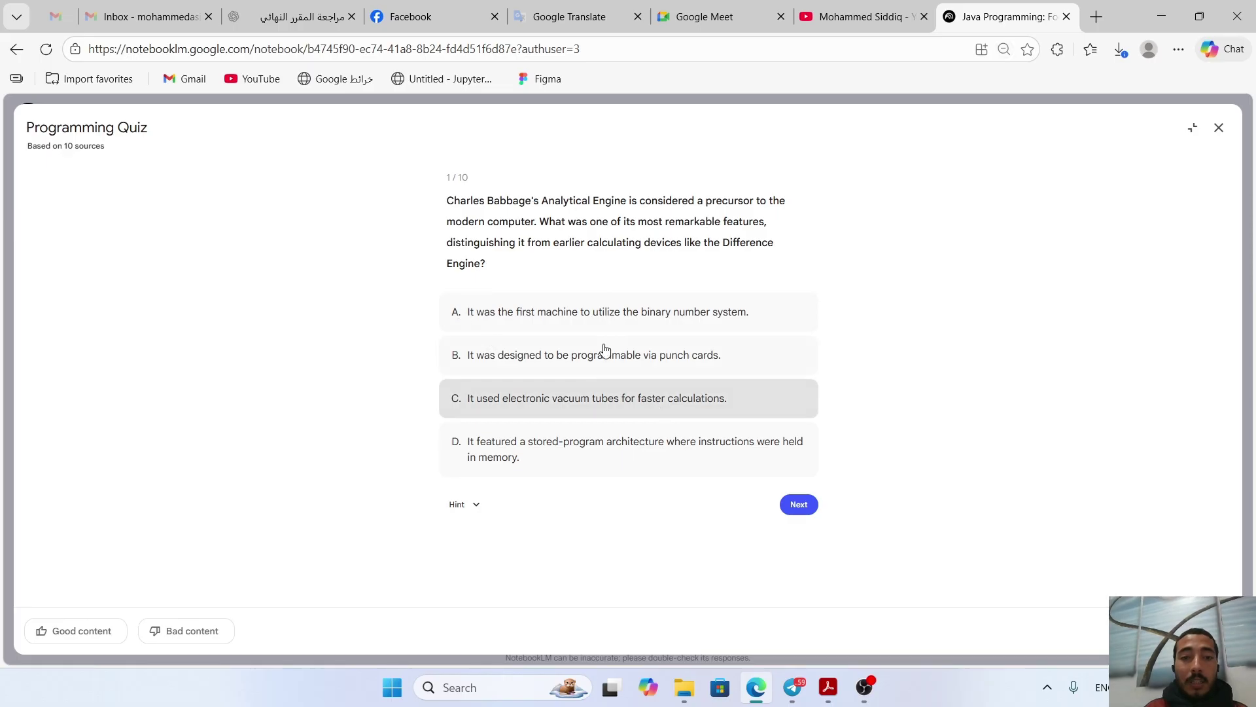
# - Answer the first quiz question with option D, stored-program architecture, and go on to the second question
pyautogui.click(561, 443)
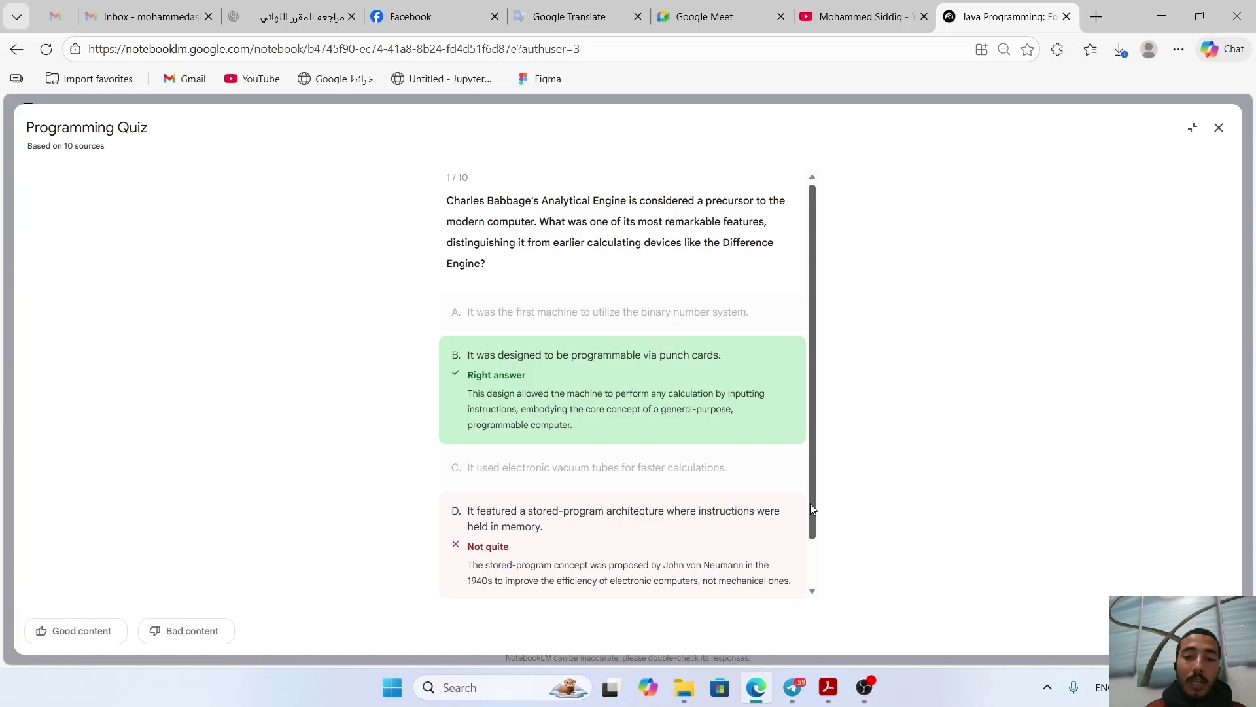
pyautogui.scroll(-1, 810, 504)
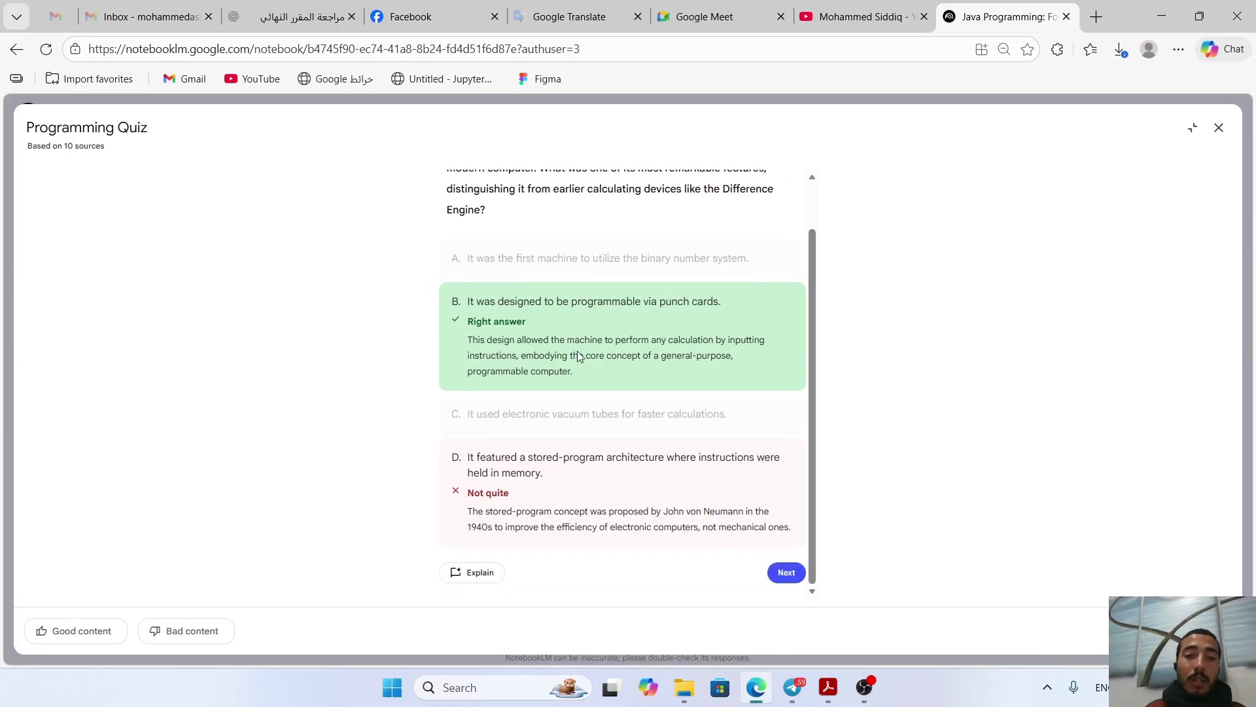
pyautogui.click(785, 572)
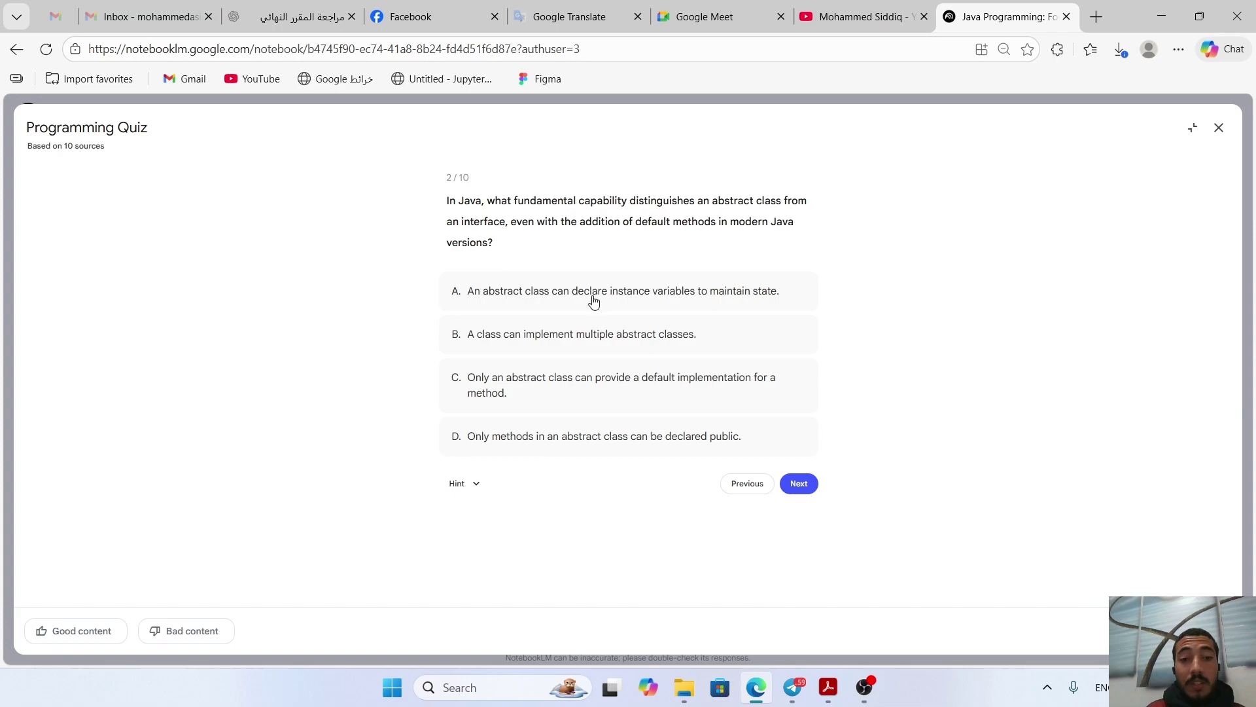
# - Answer the second quiz question with option C and skip the third question on sealed classes
pyautogui.click(643, 387)
pyautogui.scroll(-1, 821, 508)
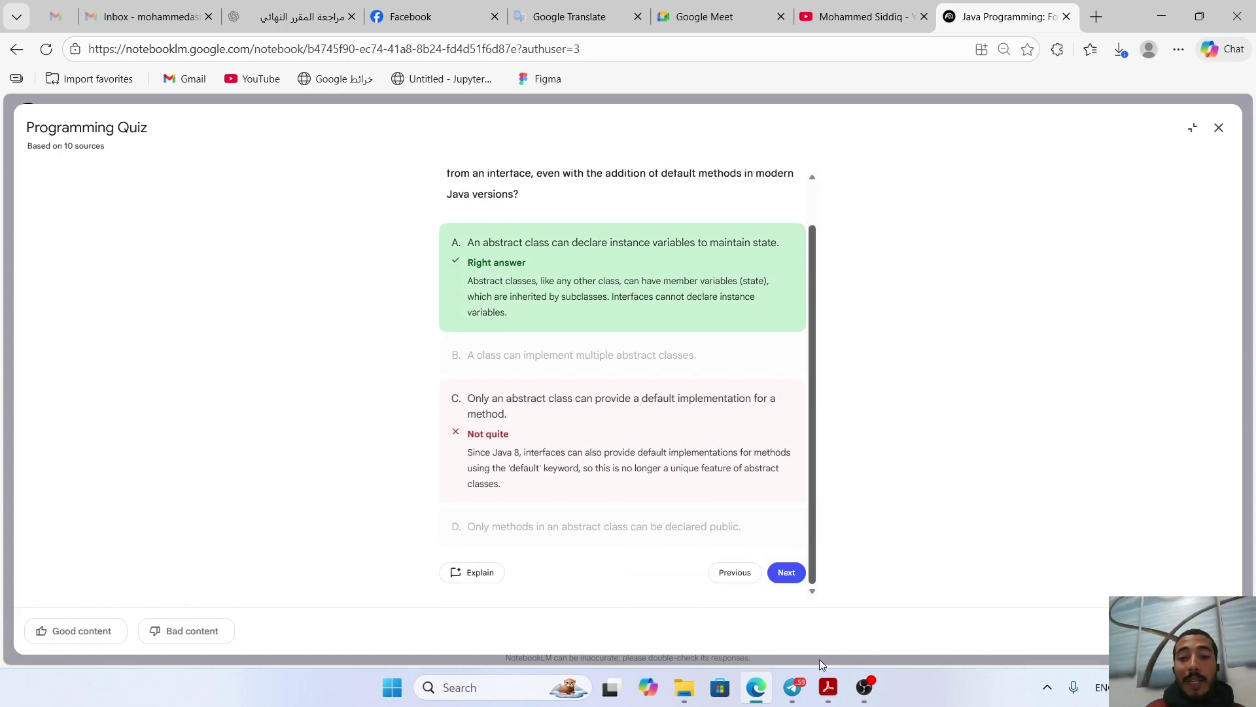
pyautogui.click(791, 576)
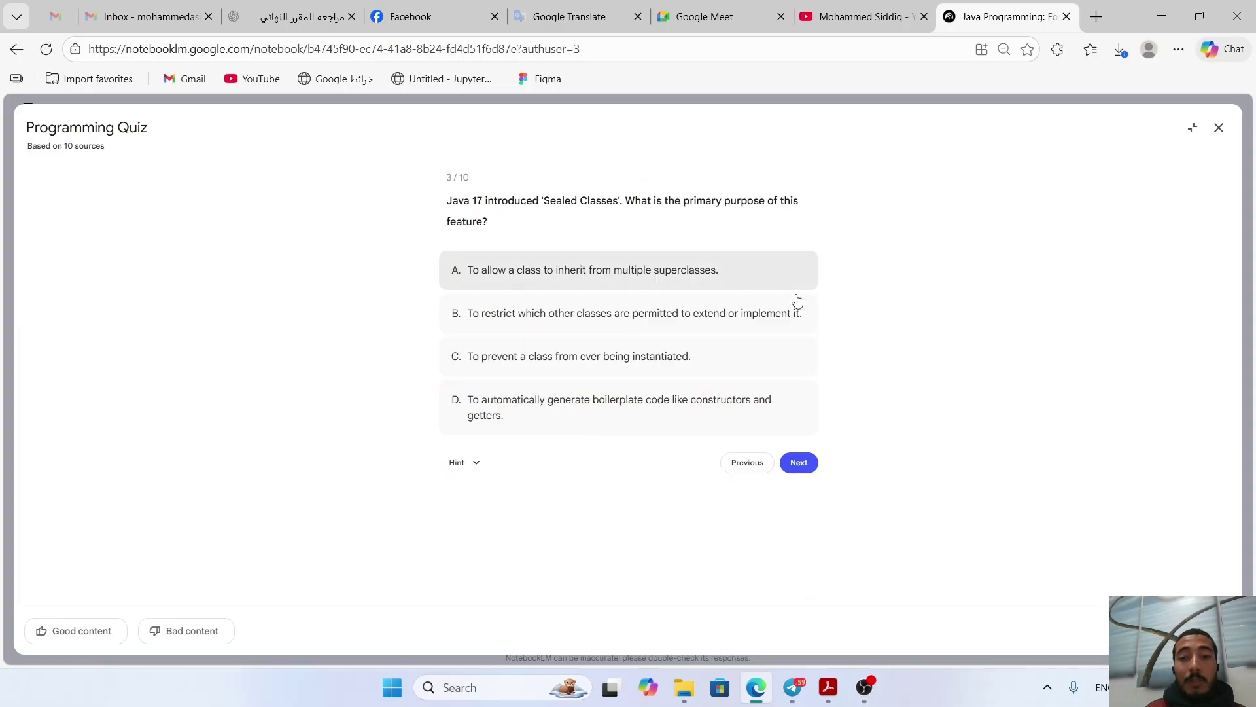
pyautogui.click(802, 468)
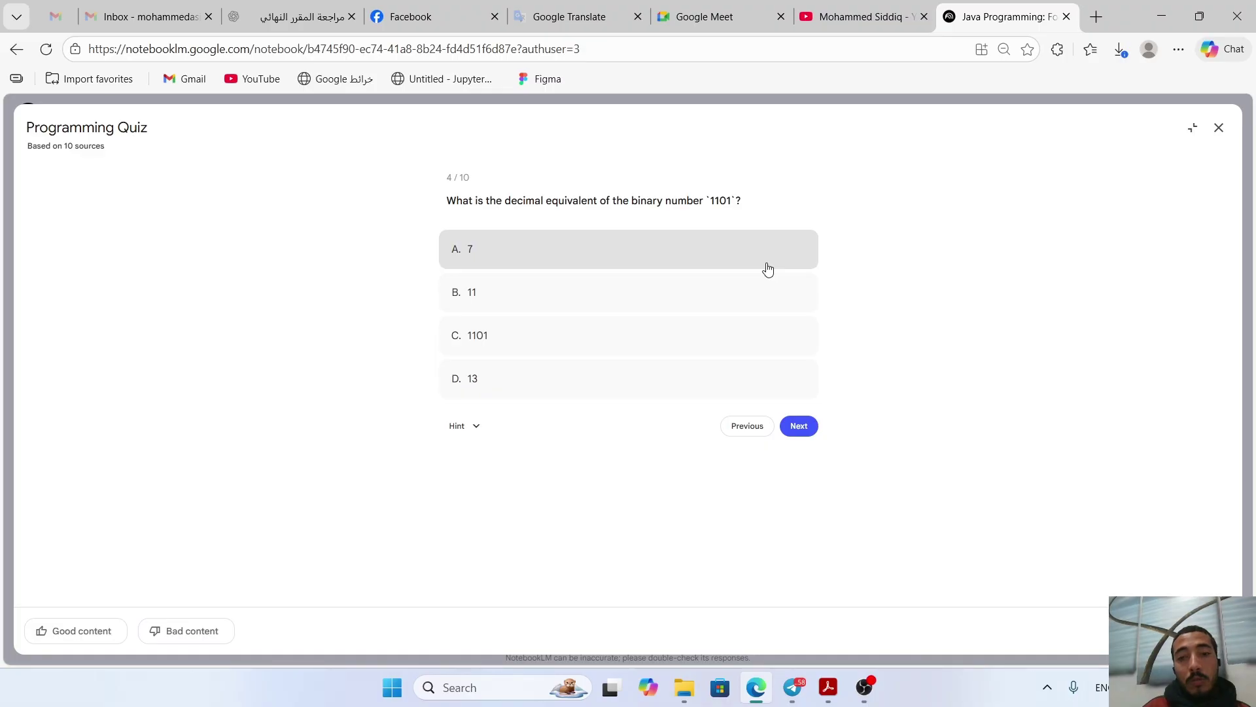
# - Answer the fourth quiz question with option D, 13, skip the fifth question and close the quiz
pyautogui.click(561, 385)
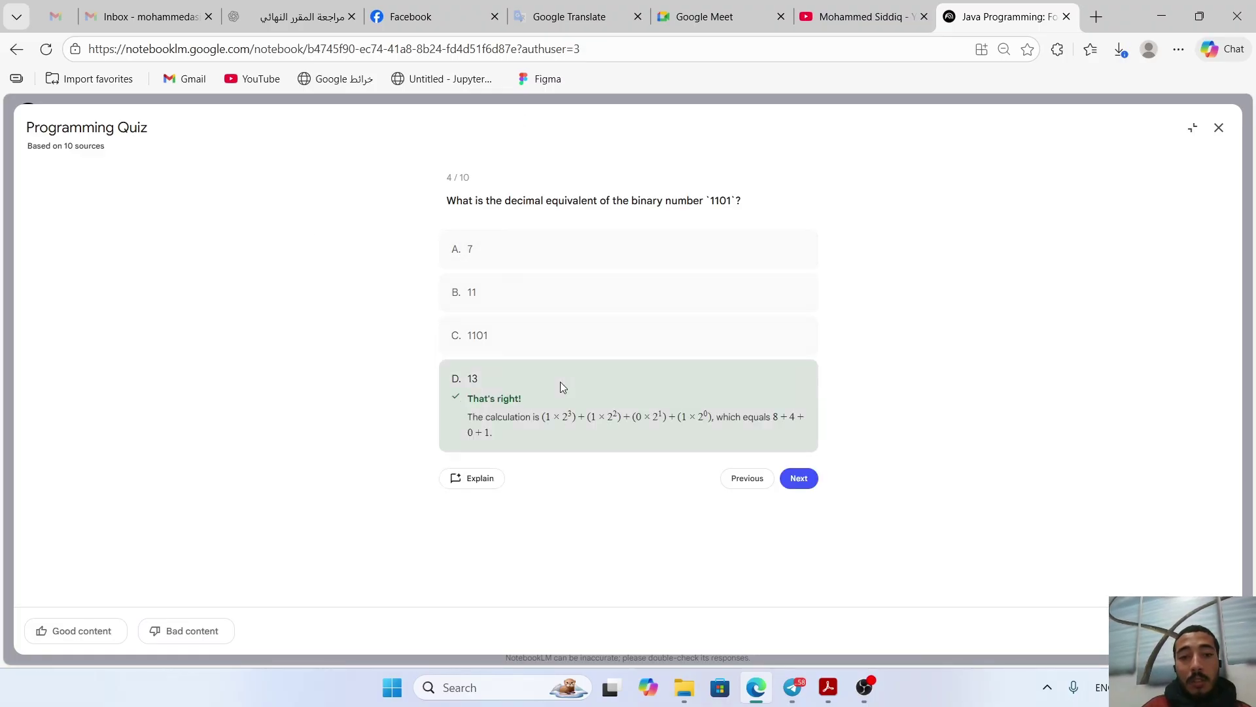
pyautogui.click(801, 480)
pyautogui.click(811, 473)
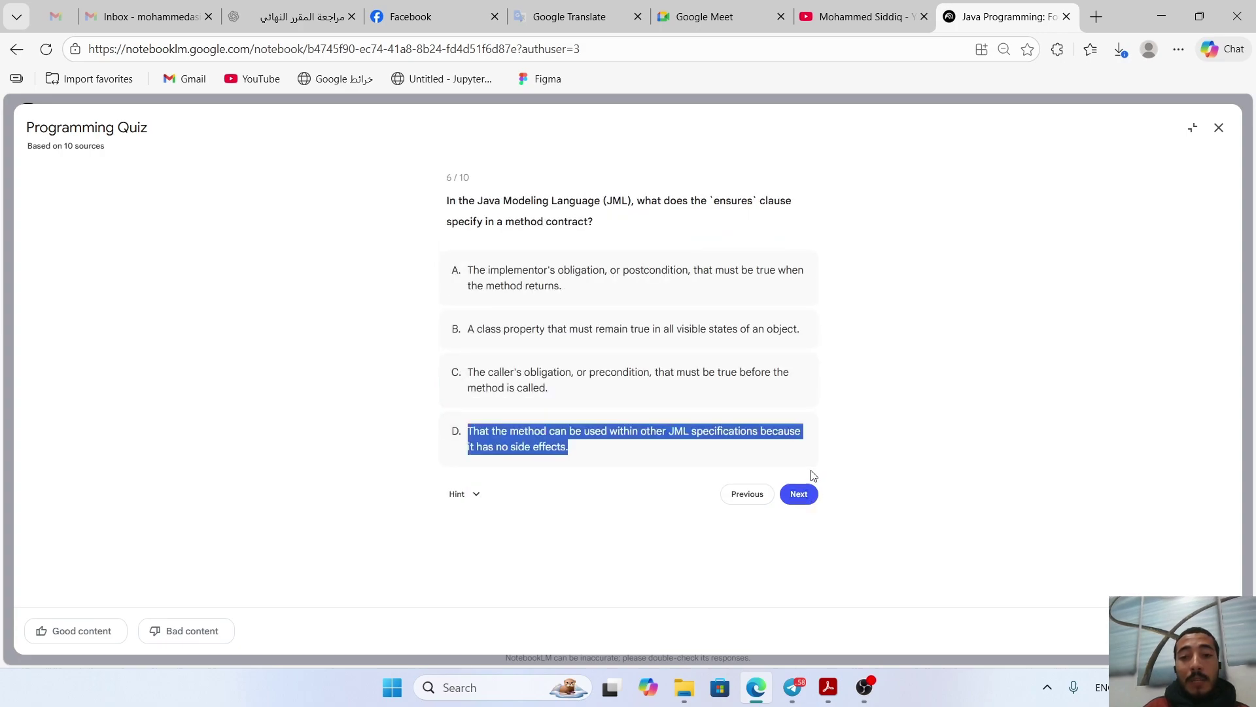
pyautogui.click(978, 329)
pyautogui.click(1219, 127)
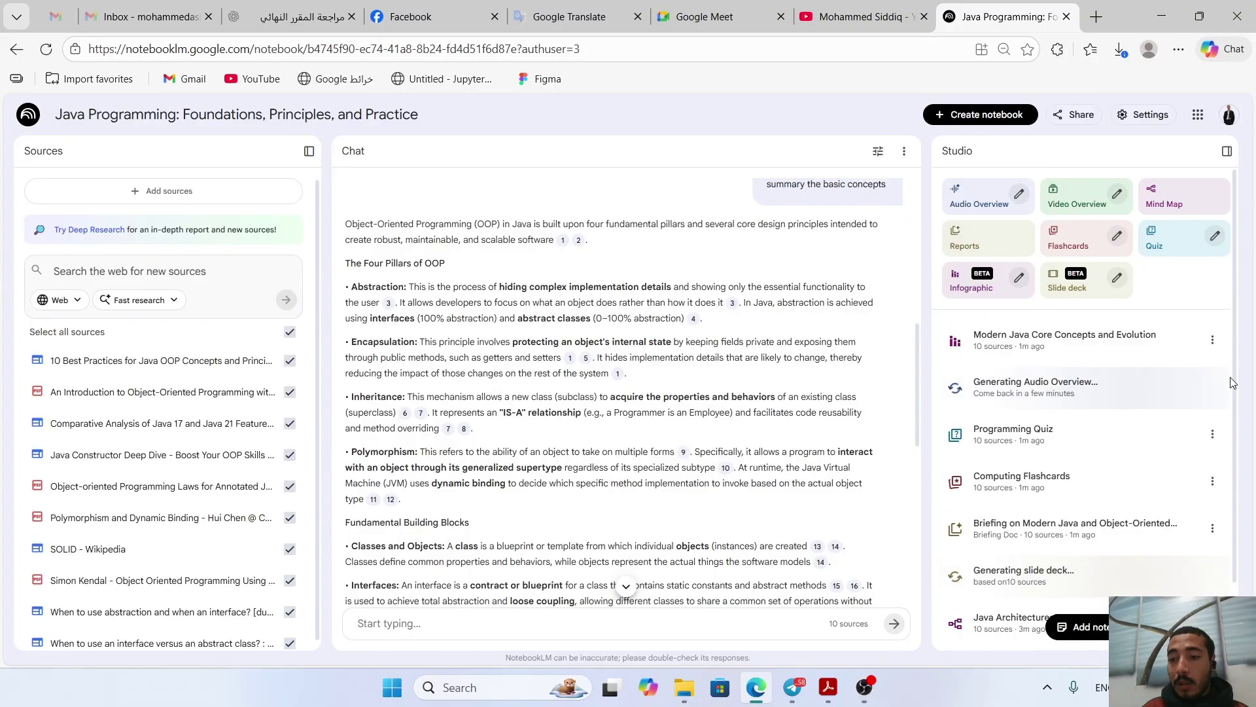
# - Open the Computing Flashcards and reveal the answers of the first two cards
pyautogui.scroll(-2, 1235, 458)
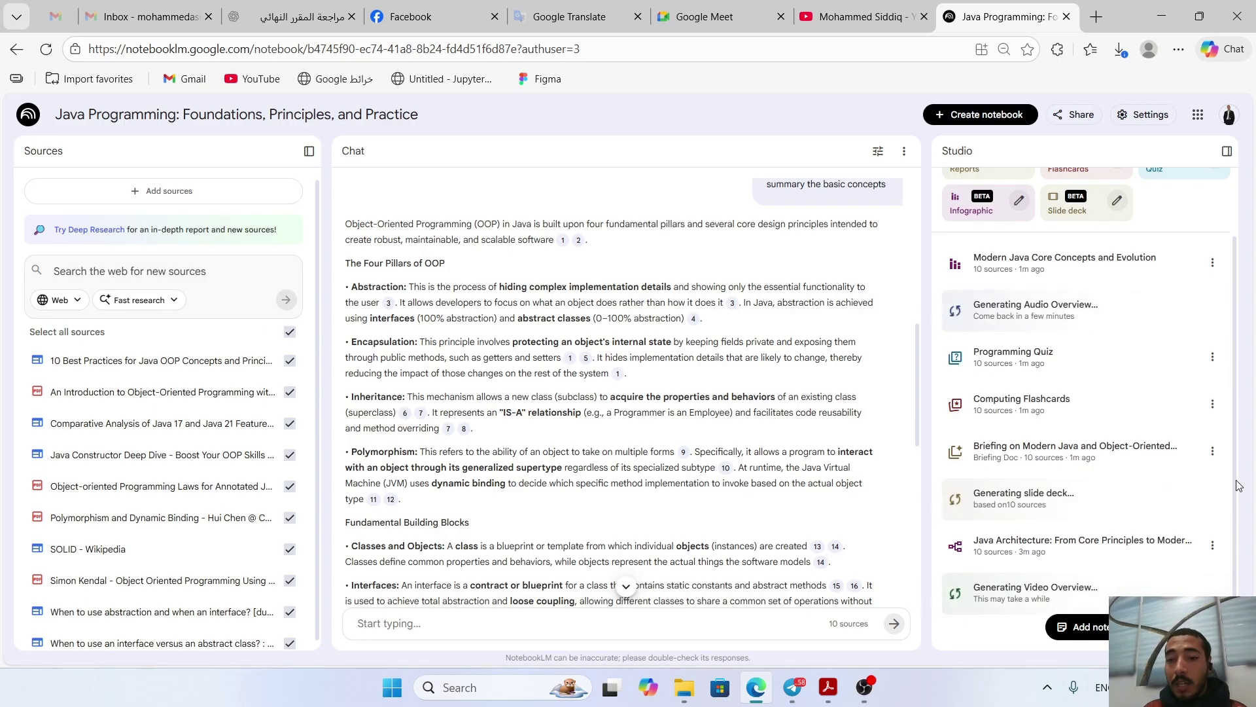
pyautogui.click(1073, 412)
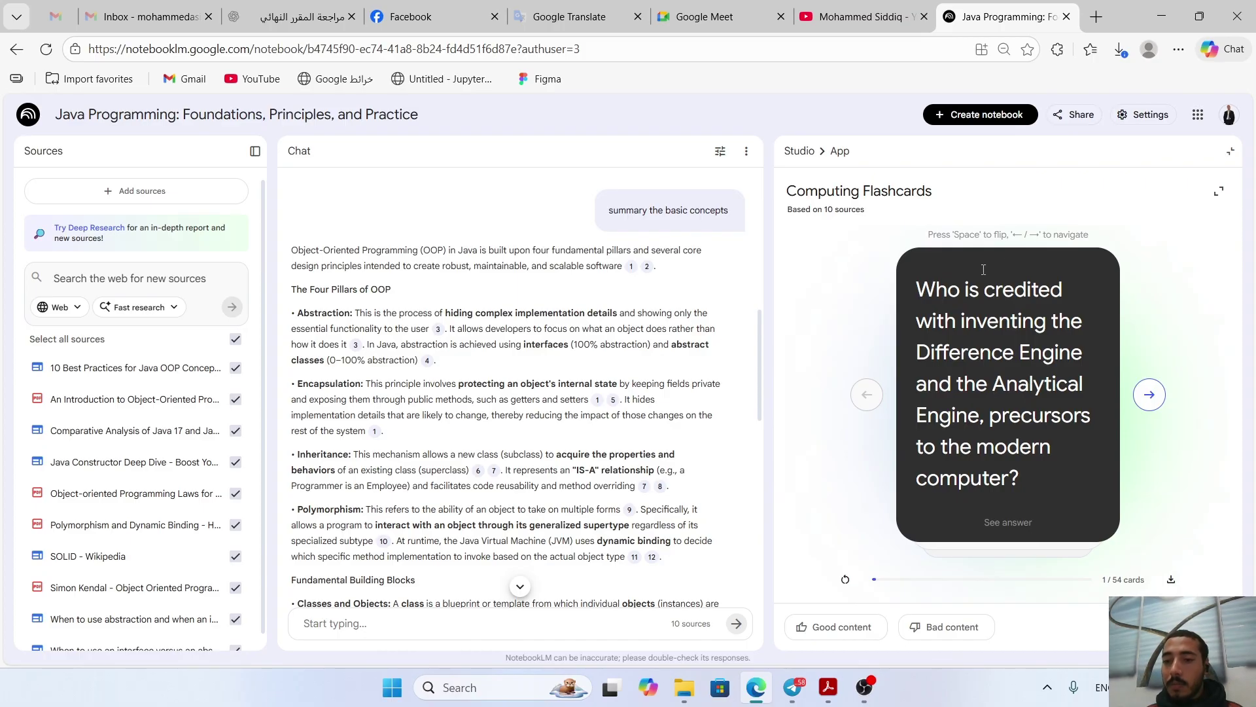
pyautogui.click(1018, 434)
pyautogui.click(1018, 437)
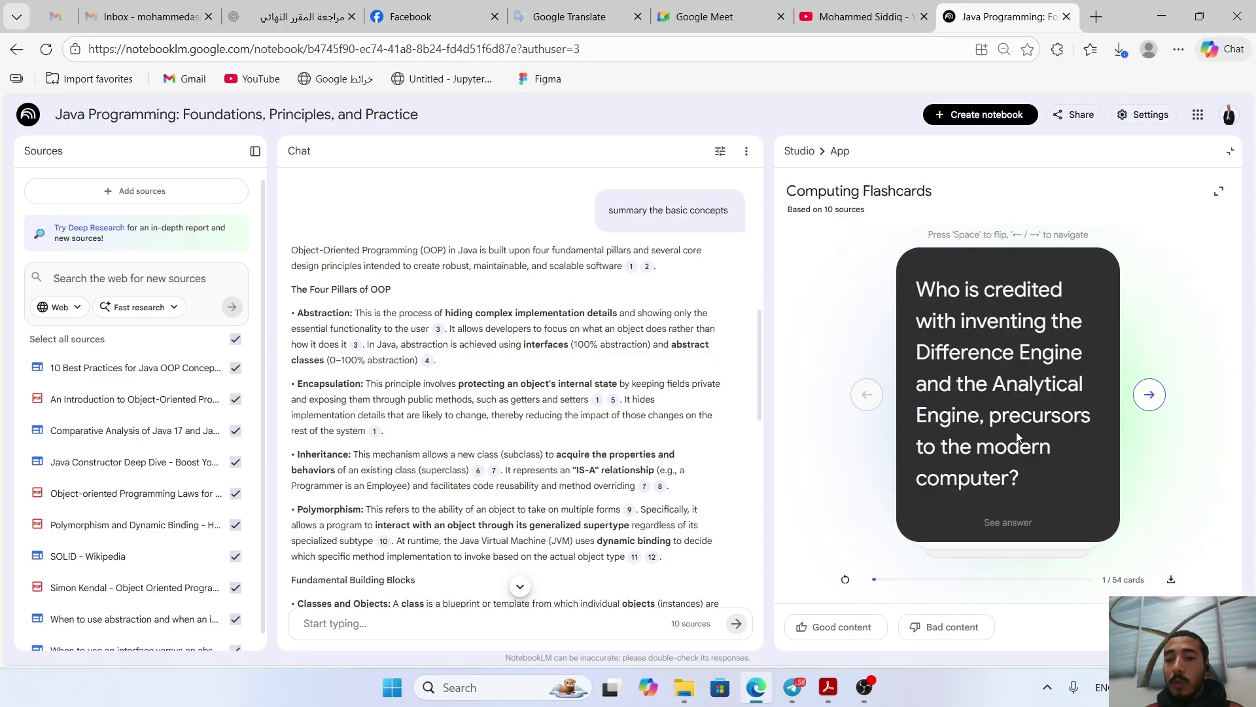
pyautogui.click(1017, 435)
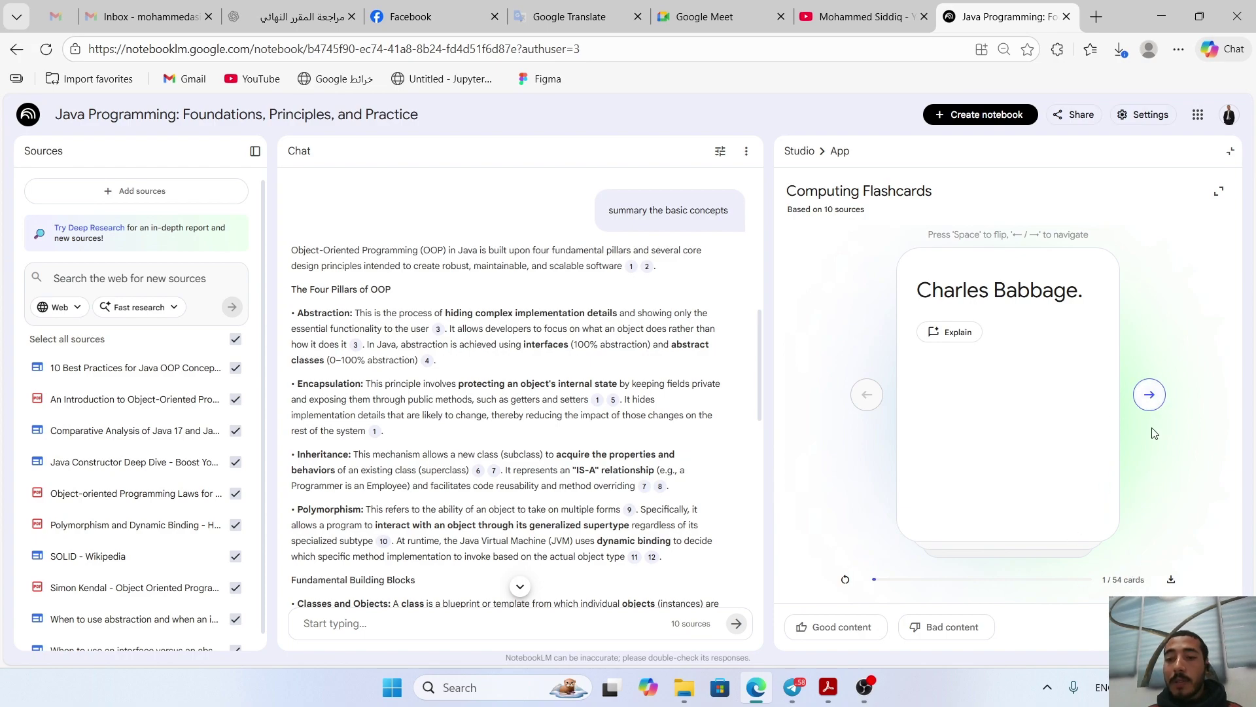
pyautogui.click(1150, 395)
pyautogui.click(1011, 390)
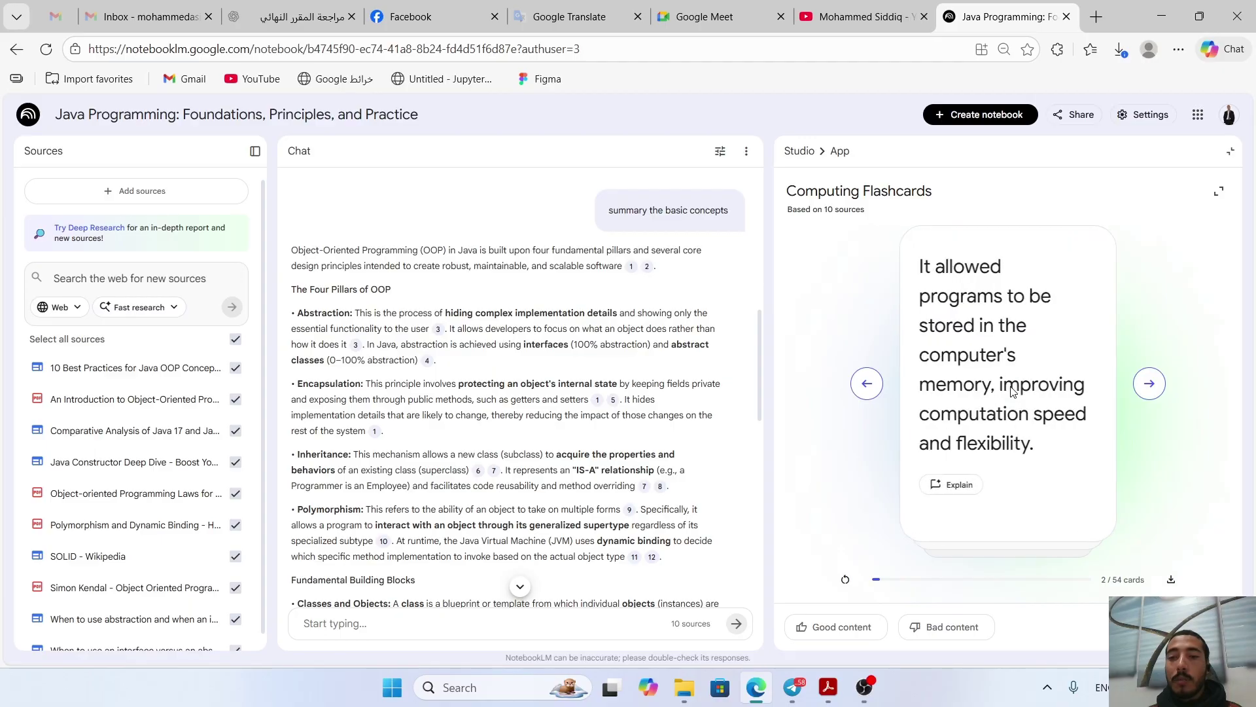
# - Flip the second flashcard back to its question side and close the Computing Flashcards
pyautogui.click(1010, 388)
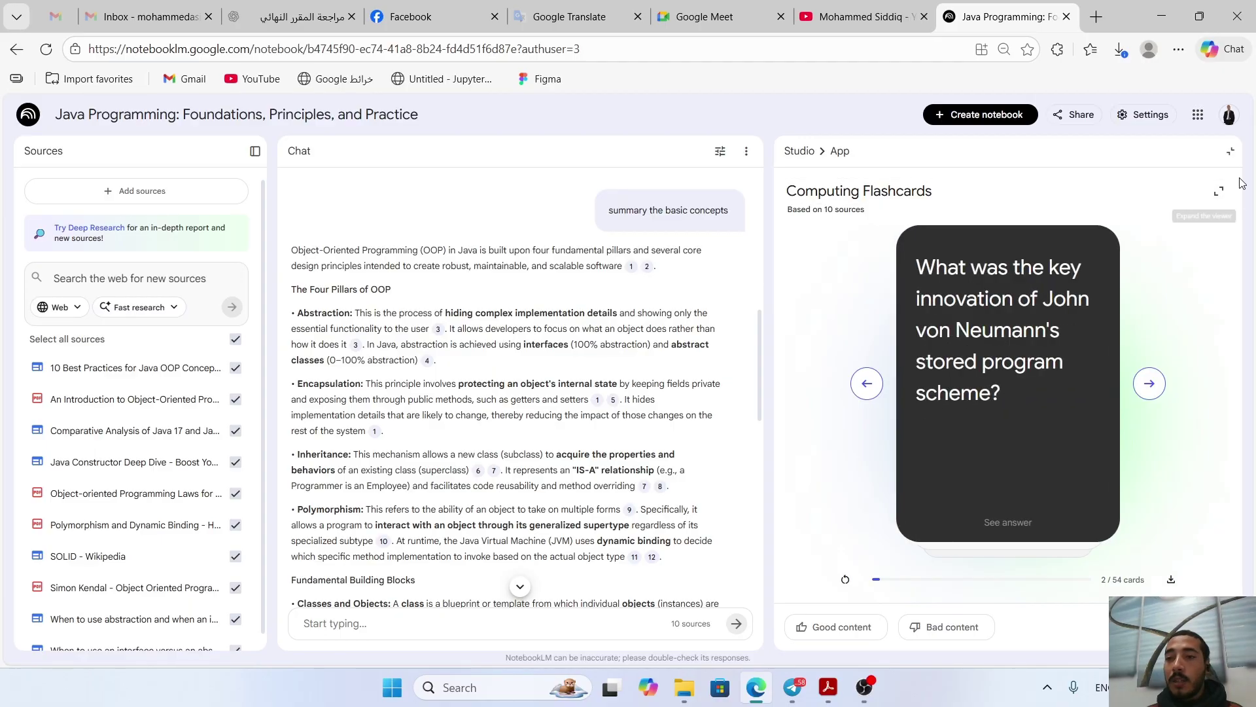
pyautogui.click(1231, 151)
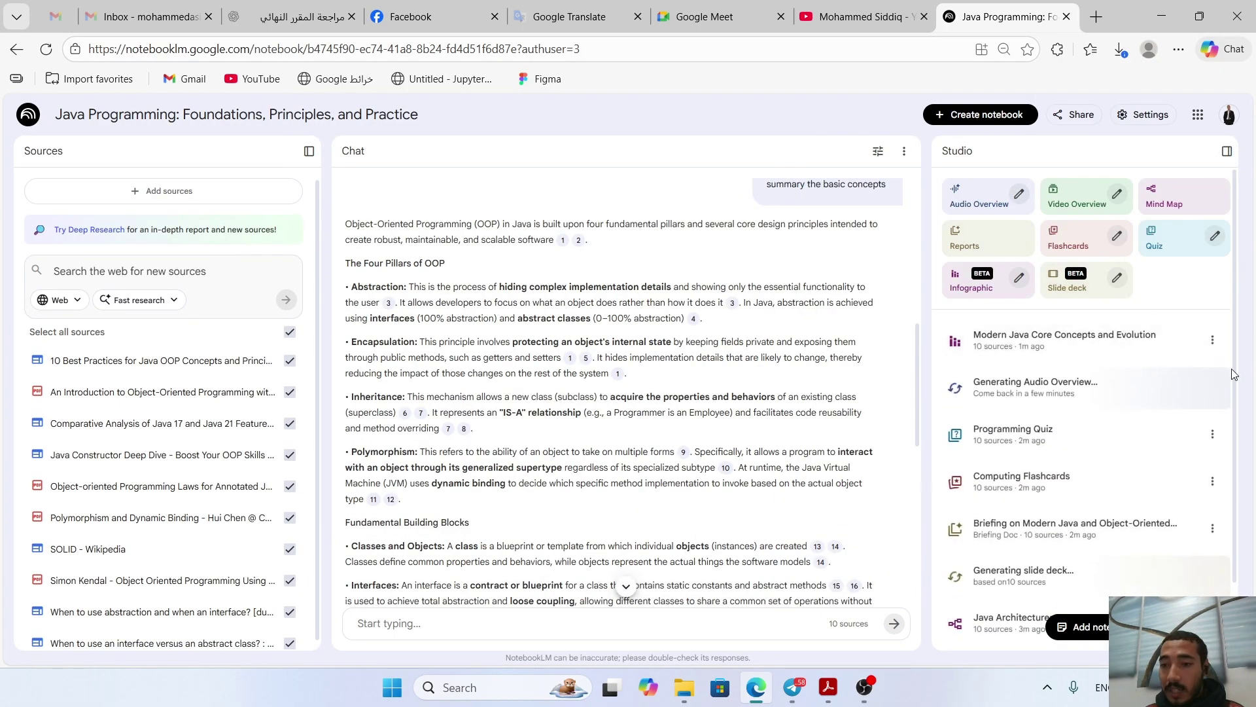
# - Examine the Modern Java Core Concepts and Evolution infographic in the expanded viewer, and close it
pyautogui.click(1052, 355)
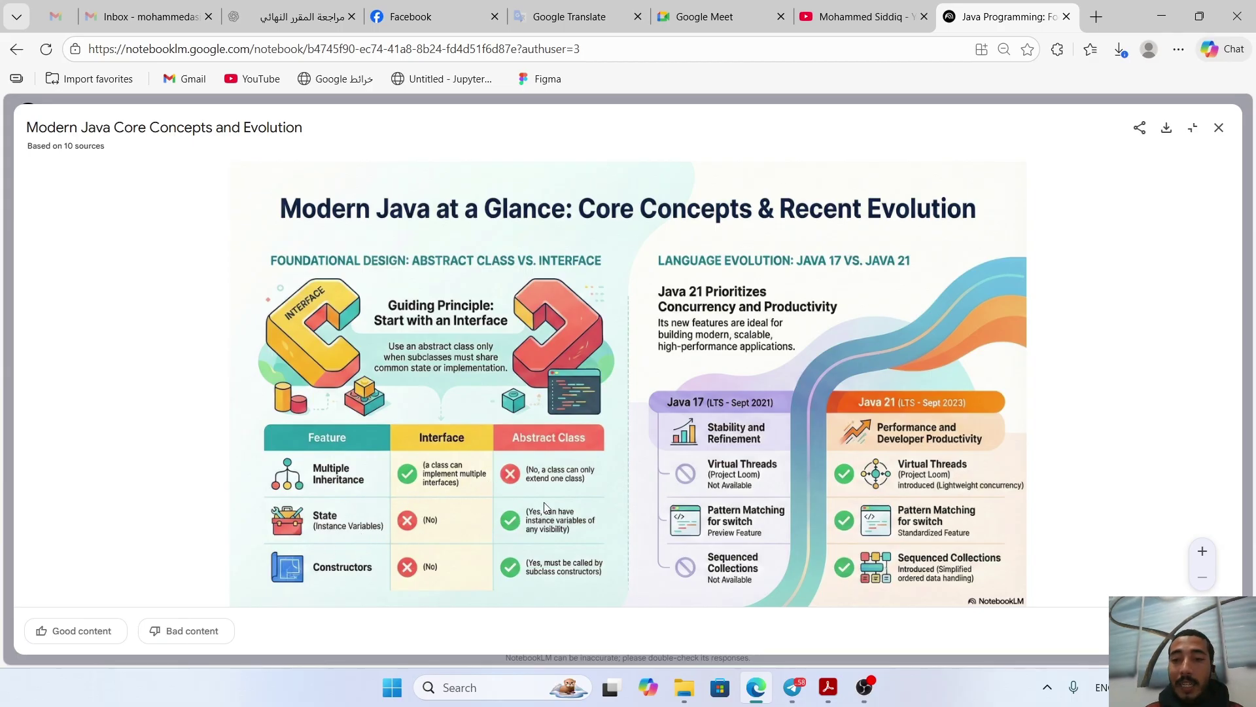
pyautogui.click(1193, 127)
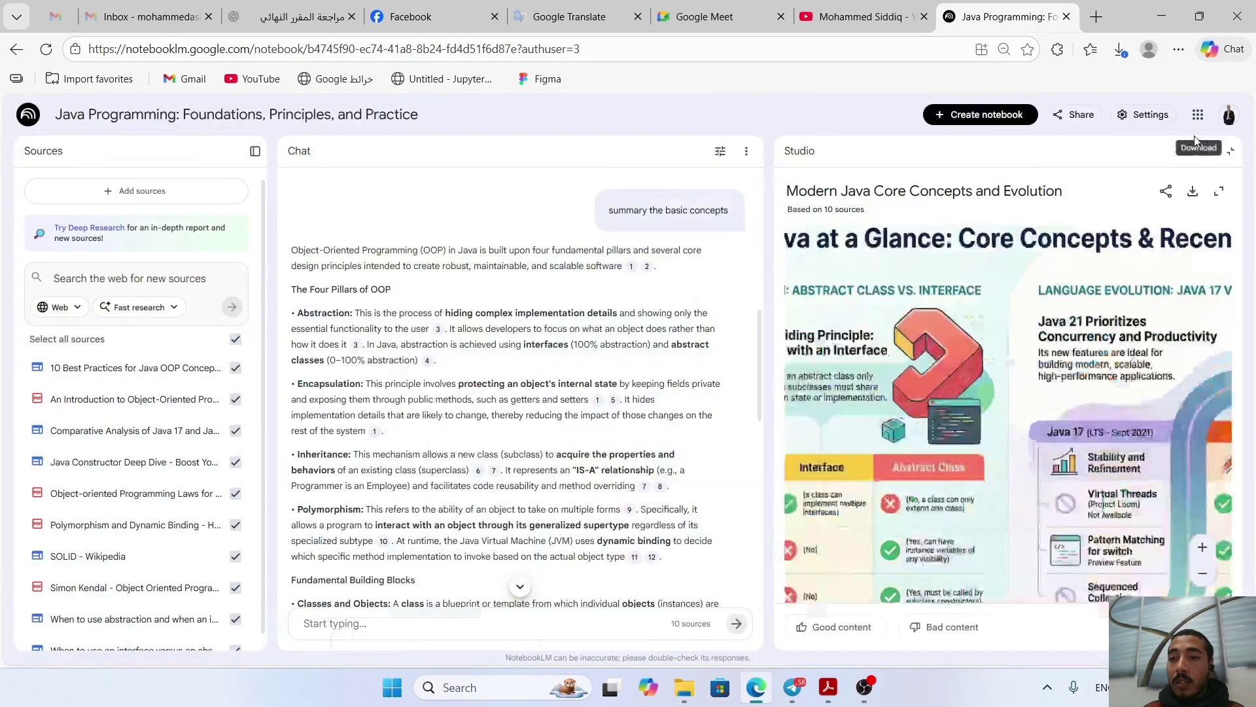
pyautogui.click(1227, 154)
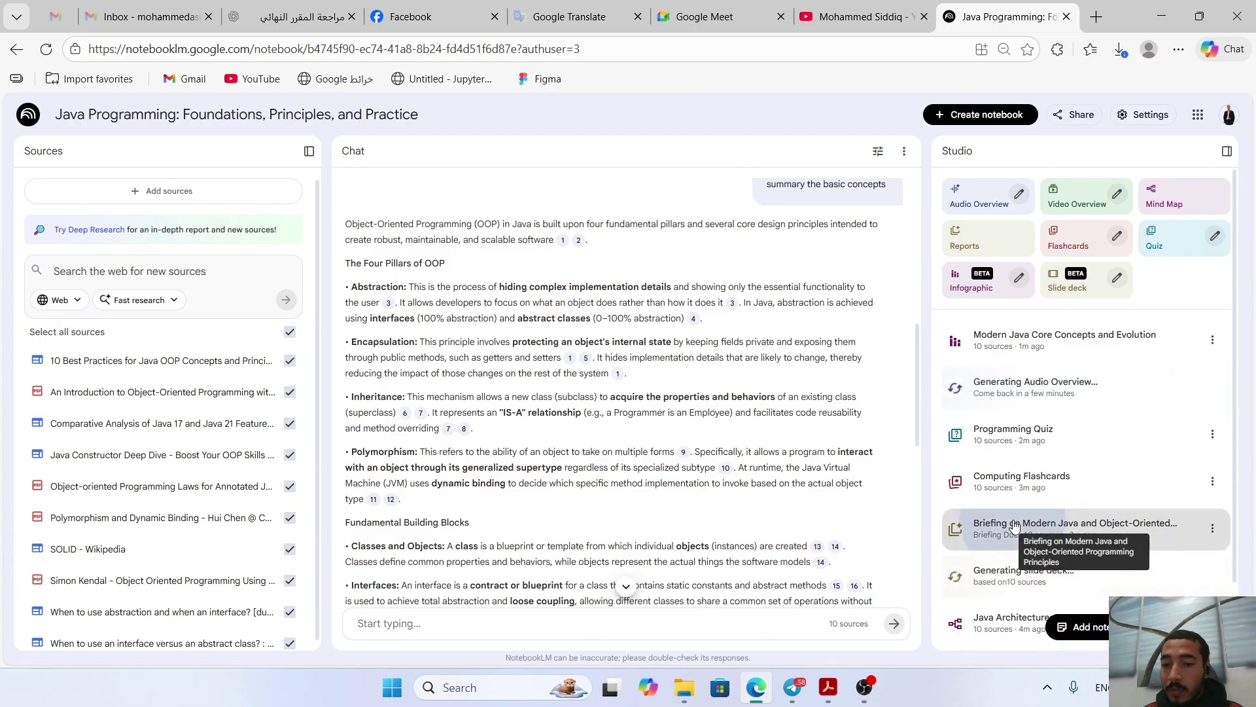
# - View the briefing document on Modern Java and Object-Oriented Programming Principles and close it
pyautogui.click(969, 541)
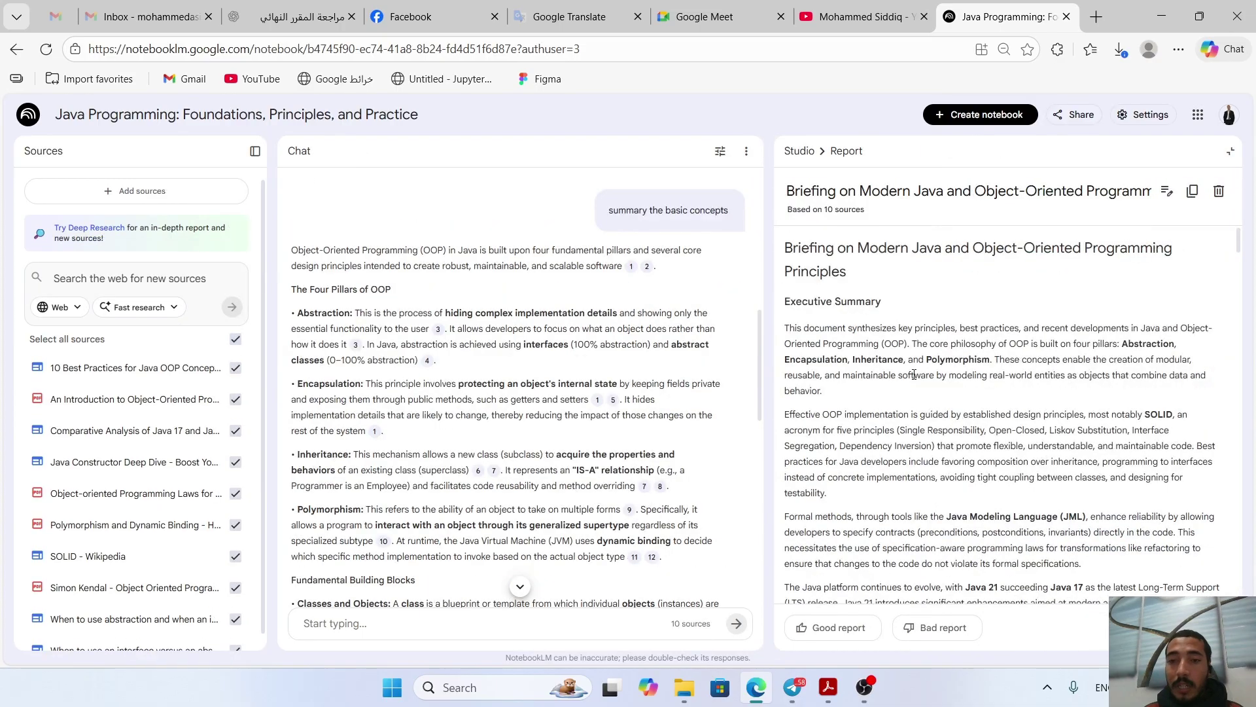
pyautogui.click(1231, 152)
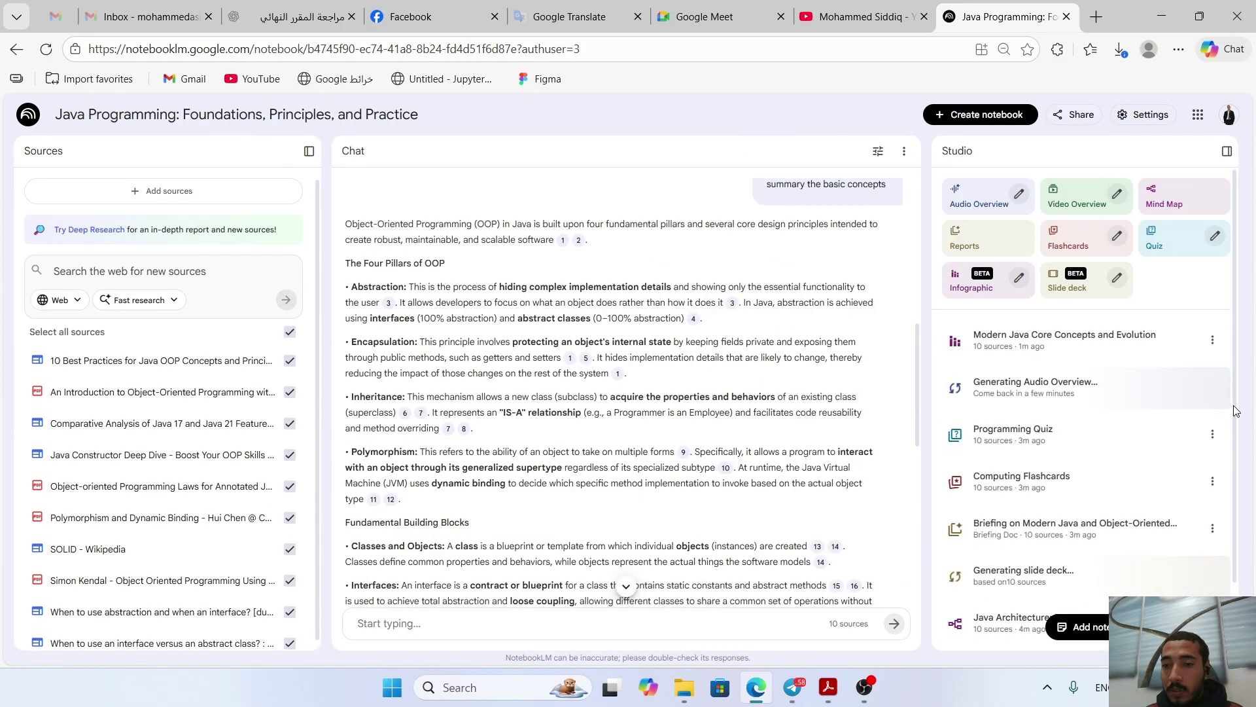
# - Play the SOLID Principles and Java 21 audio overview, jump ahead to about 2:20 and pause it
pyautogui.moveTo(1234, 407); pyautogui.dragTo(1237, 503)
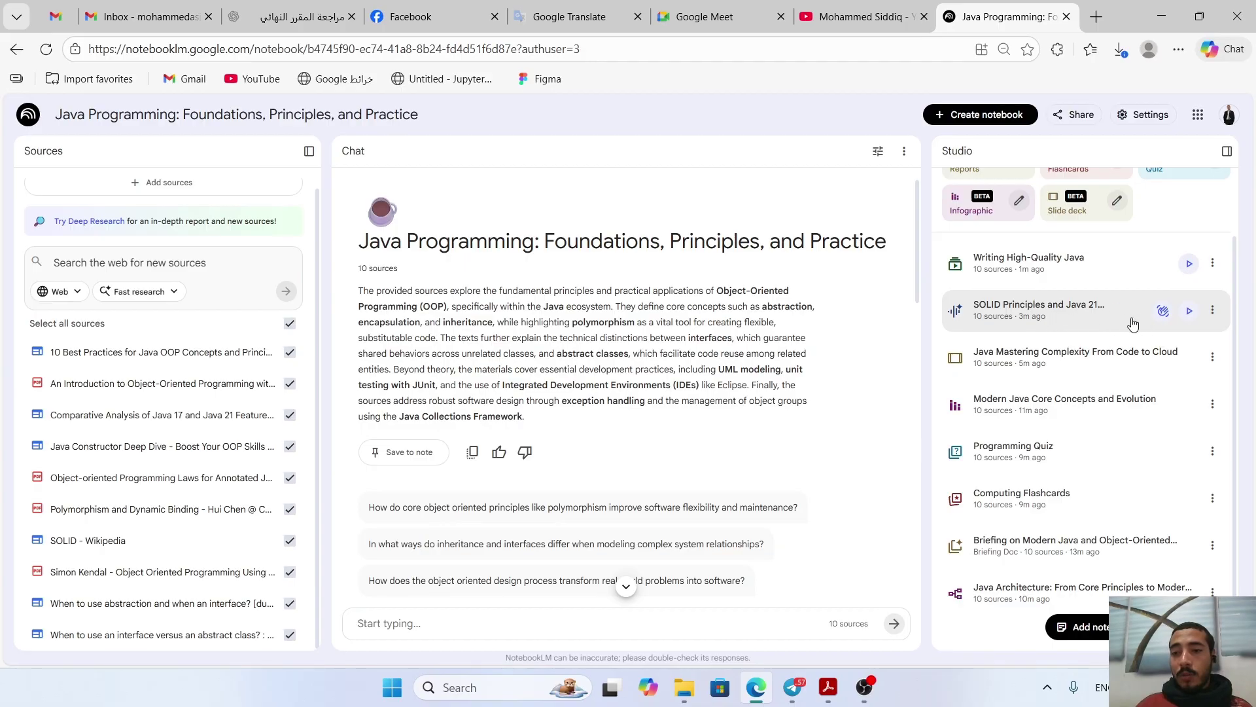
pyautogui.click(1190, 310)
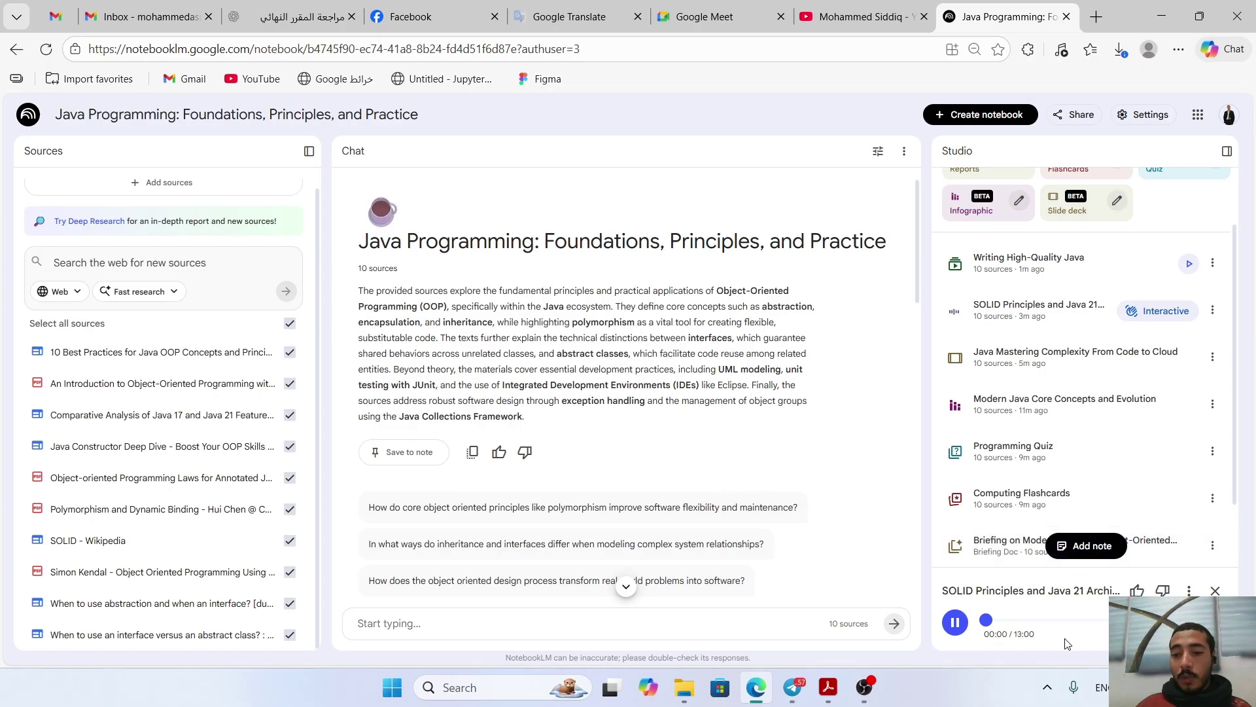
pyautogui.click(1029, 623)
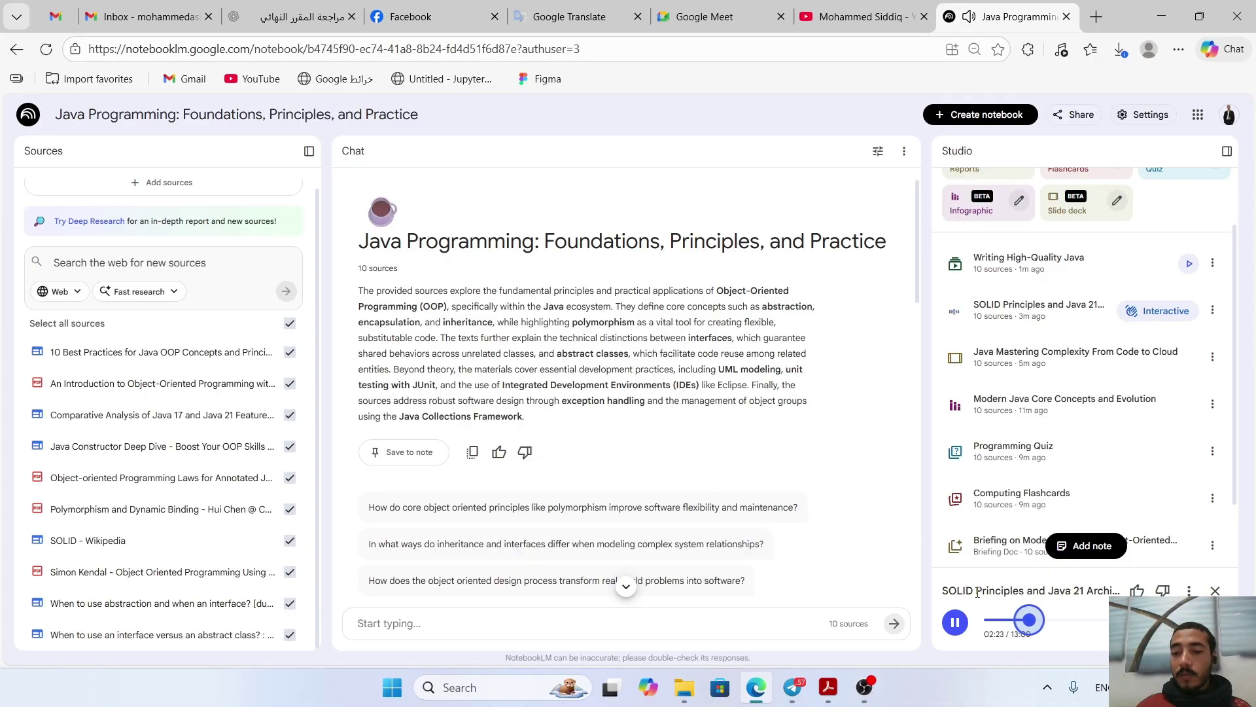
pyautogui.click(955, 622)
# - Play the Writing High-Quality Java video overview, sampling it at about 3 and 5 minutes, and close it after pausing
pyautogui.click(1052, 282)
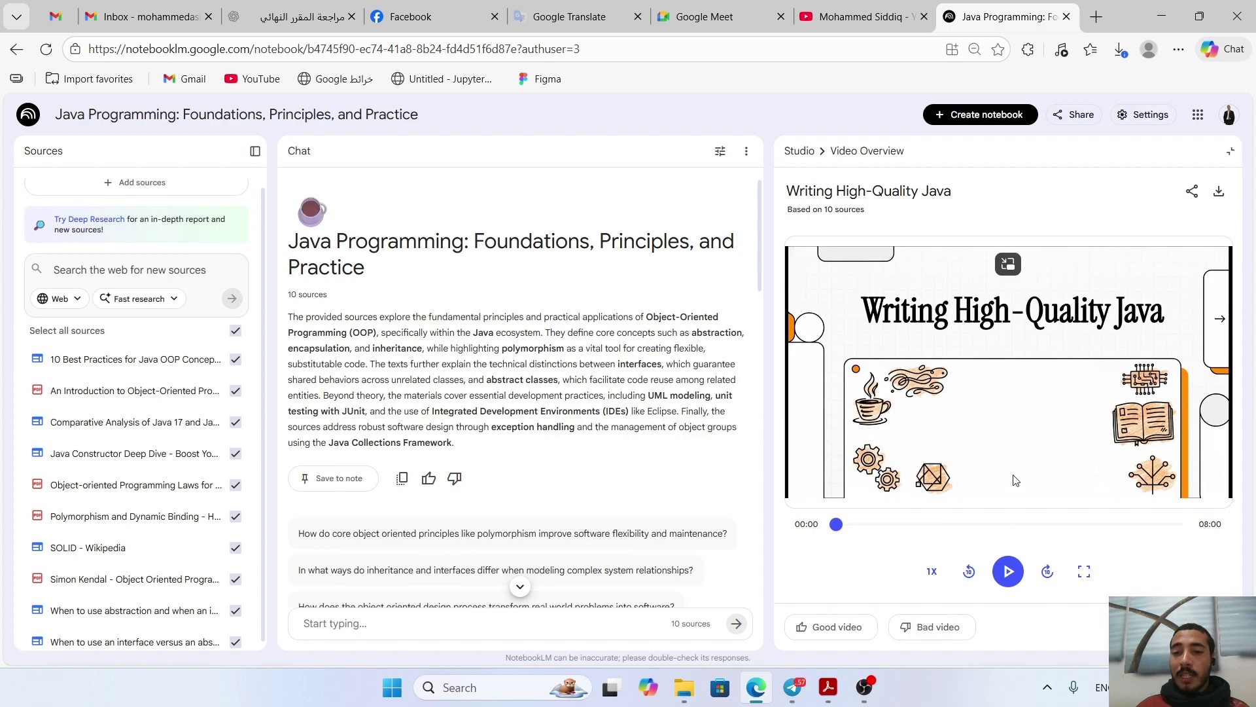
pyautogui.click(1009, 571)
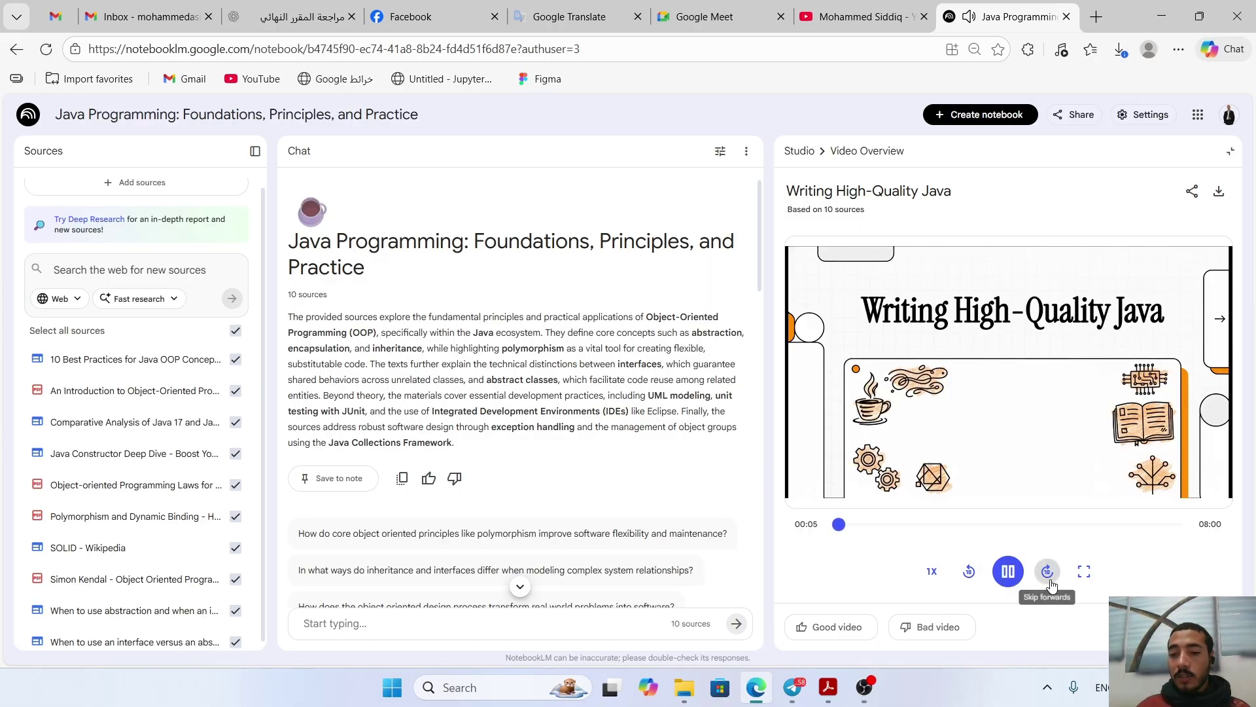
pyautogui.click(1049, 575)
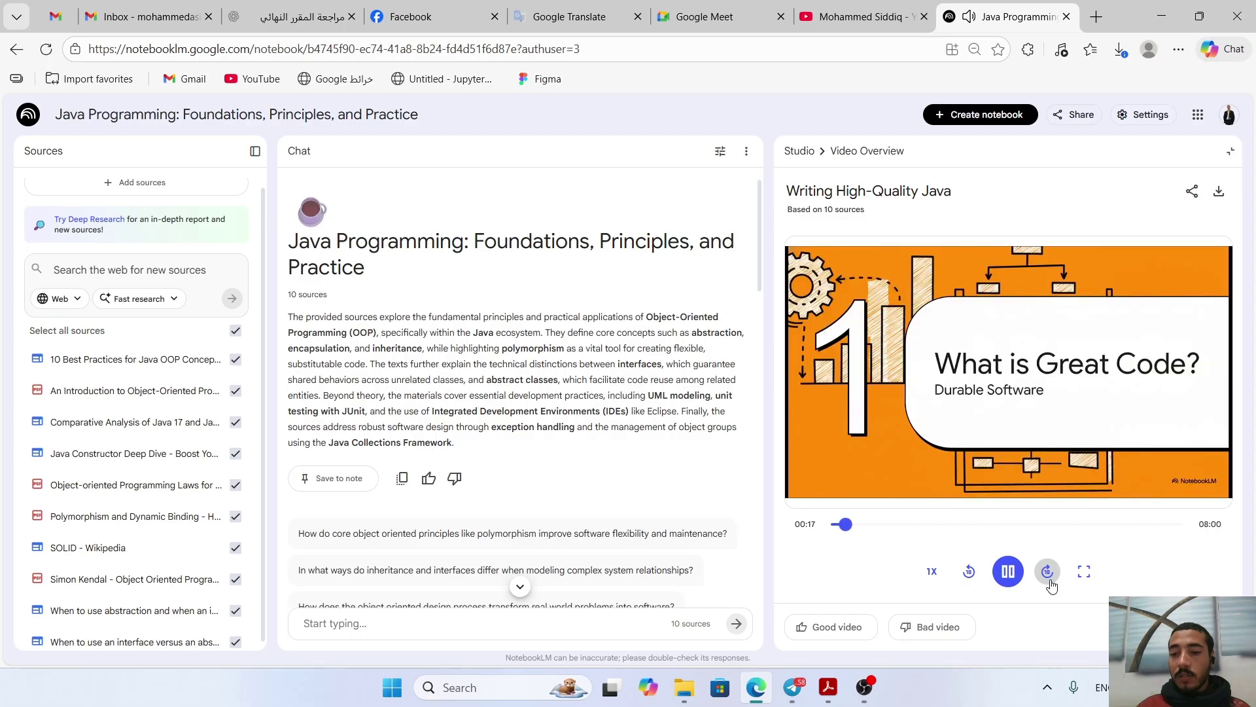
pyautogui.click(961, 525)
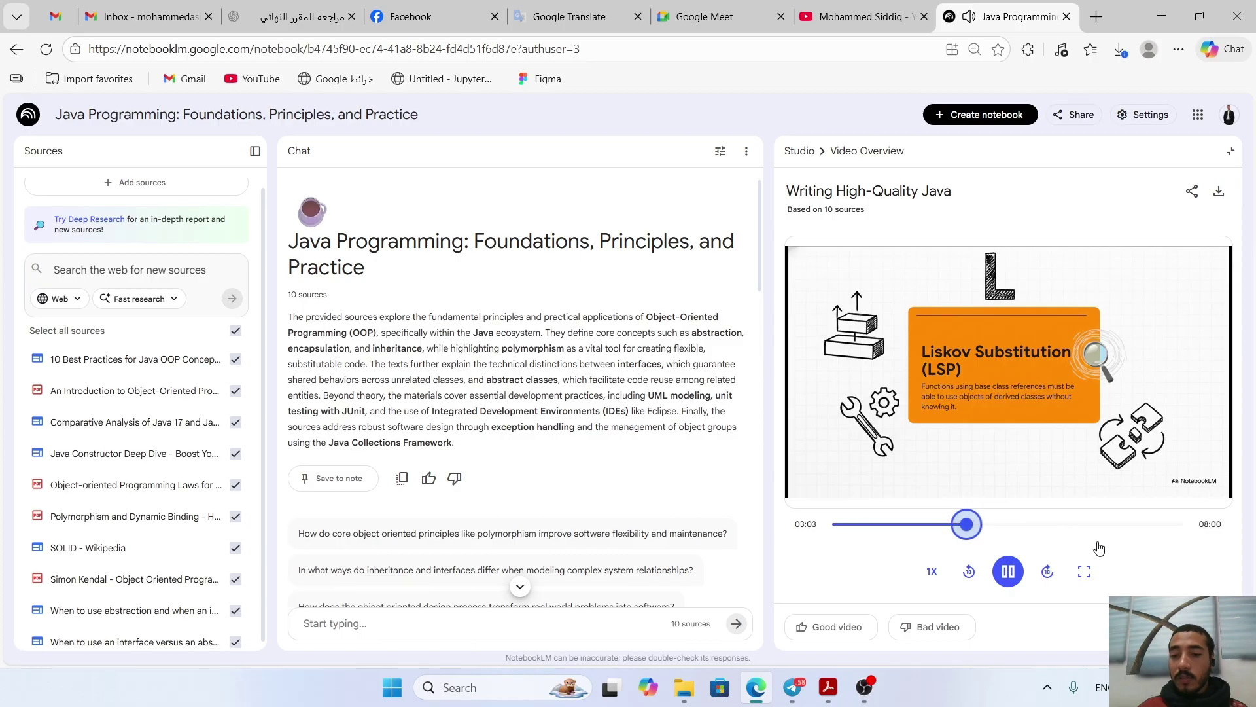
pyautogui.click(1051, 527)
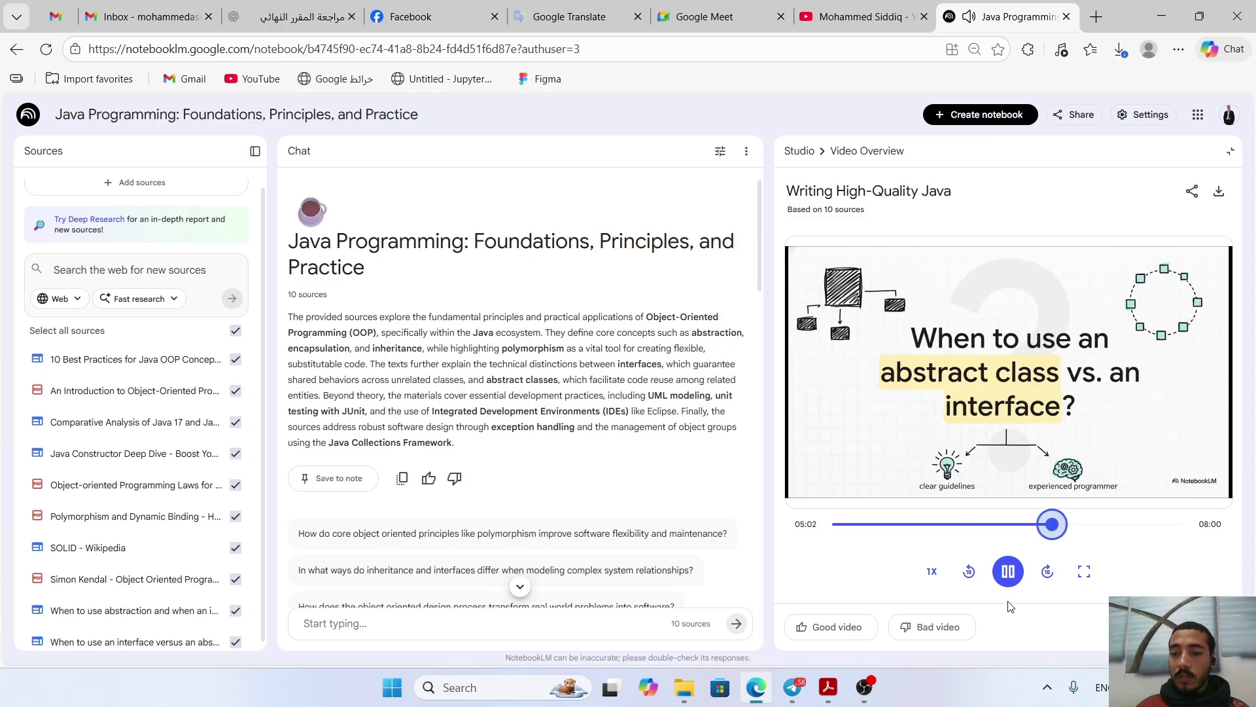
pyautogui.click(1009, 574)
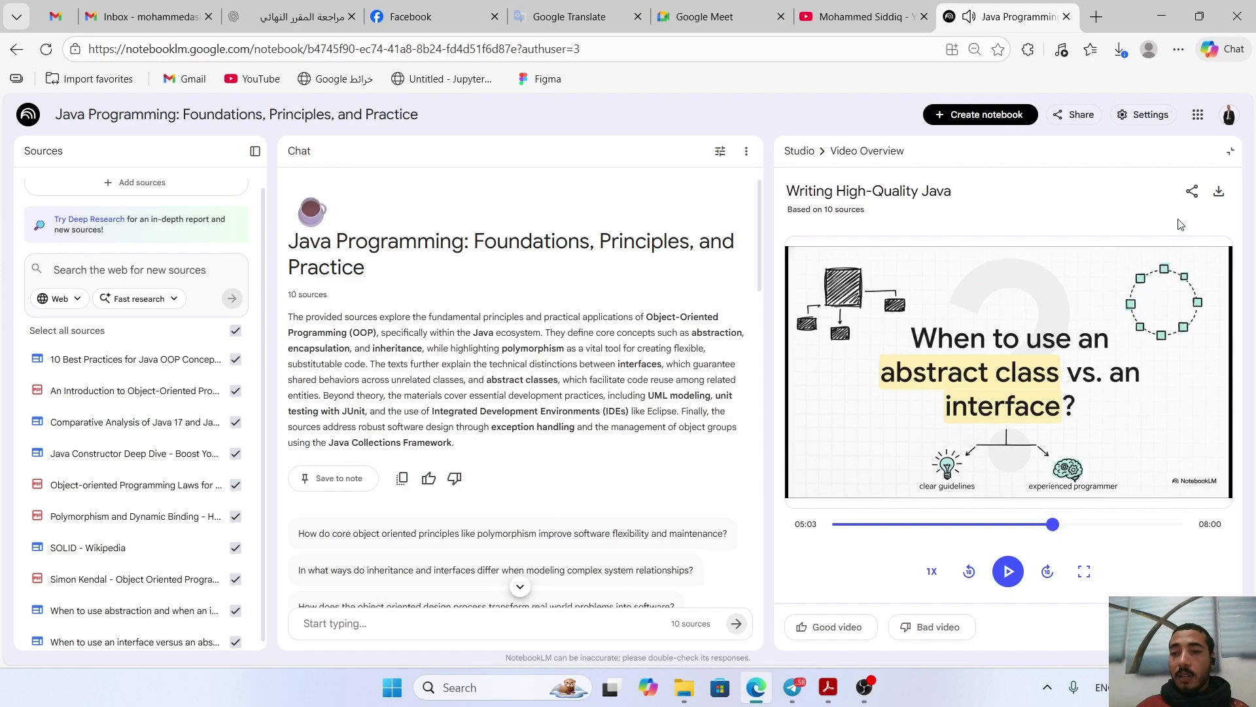
pyautogui.click(1230, 151)
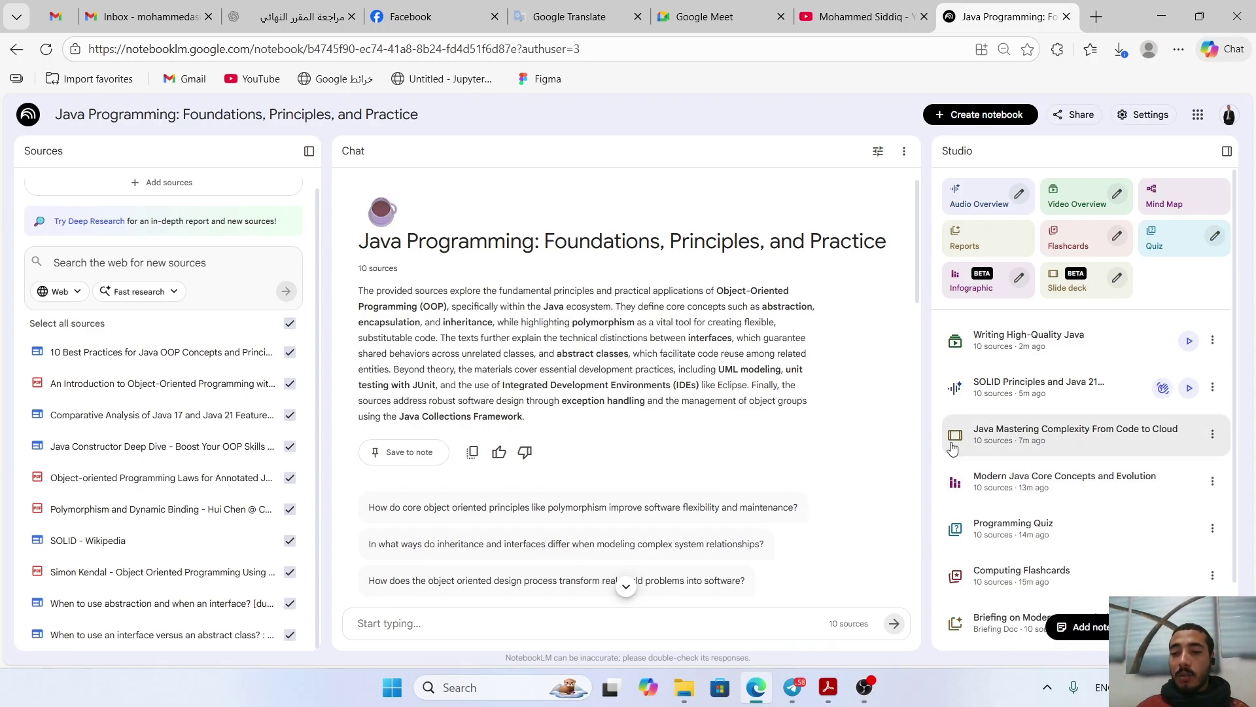
# - Open the Java Mastering Complexity From Code to Cloud slide deck in the expanded viewer and page through to slide 13
pyautogui.click(1055, 447)
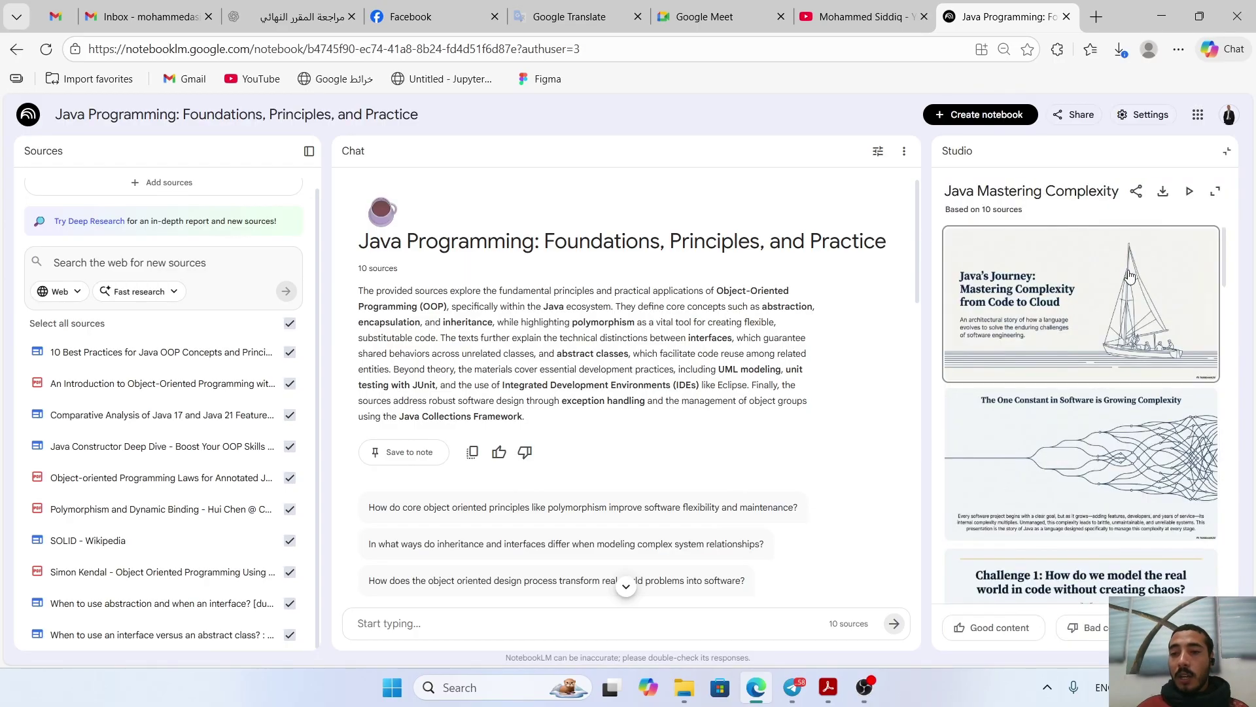
pyautogui.click(1107, 295)
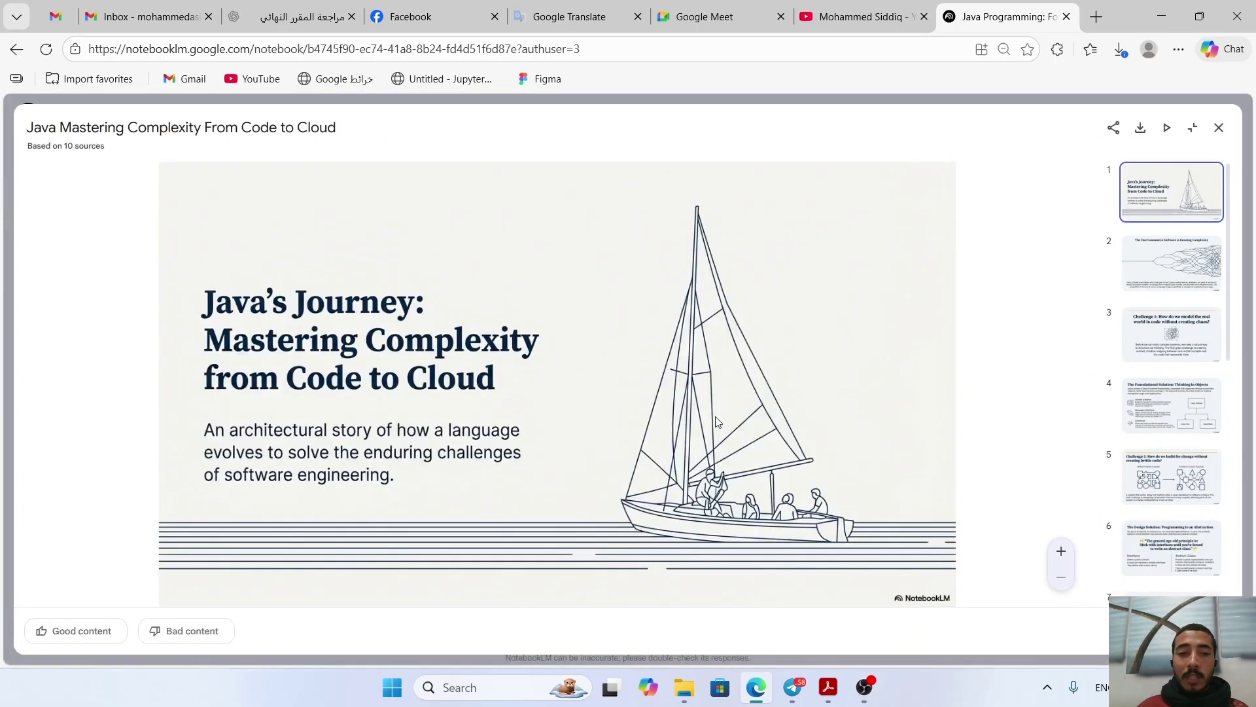
pyautogui.press('Right')
pyautogui.press('Right')
pyautogui.press('Right')
pyautogui.press('Right')
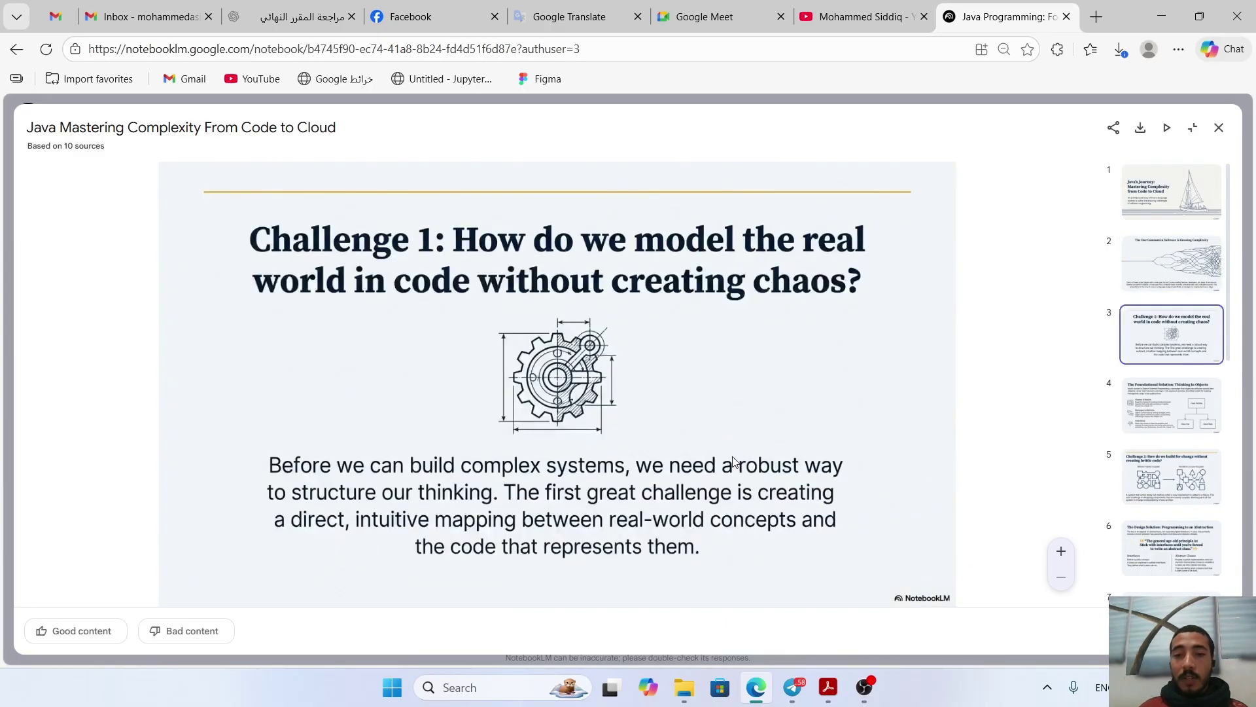
pyautogui.press('Right')
pyautogui.press('Right')
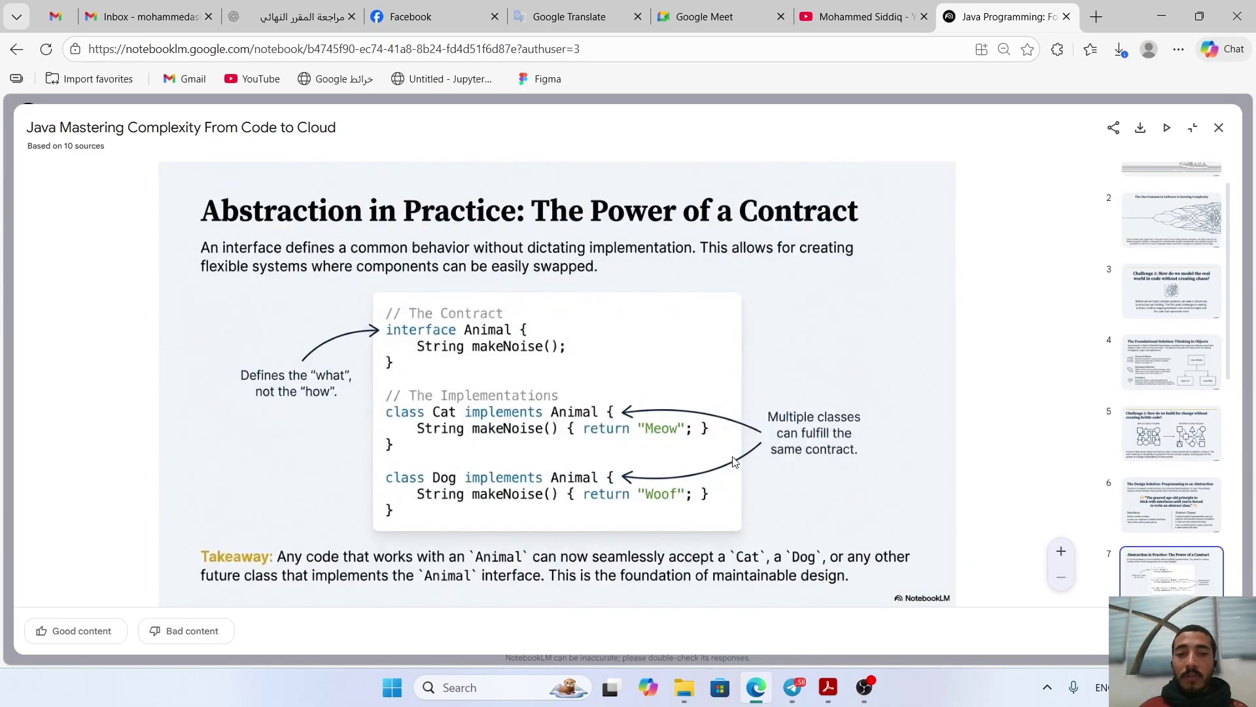
pyautogui.press('Right')
pyautogui.press('Right')
pyautogui.press('Right')
pyautogui.press('Right')
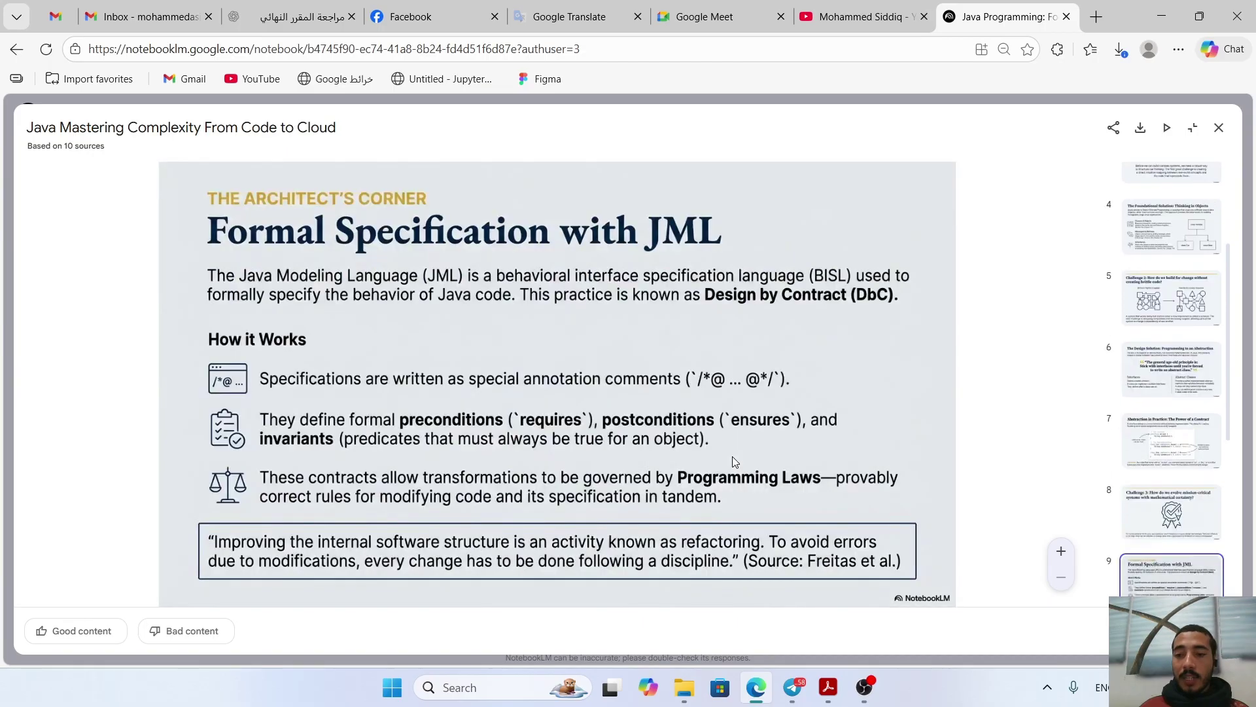
pyautogui.press('Right')
pyautogui.press('Right')
pyautogui.press('Right')
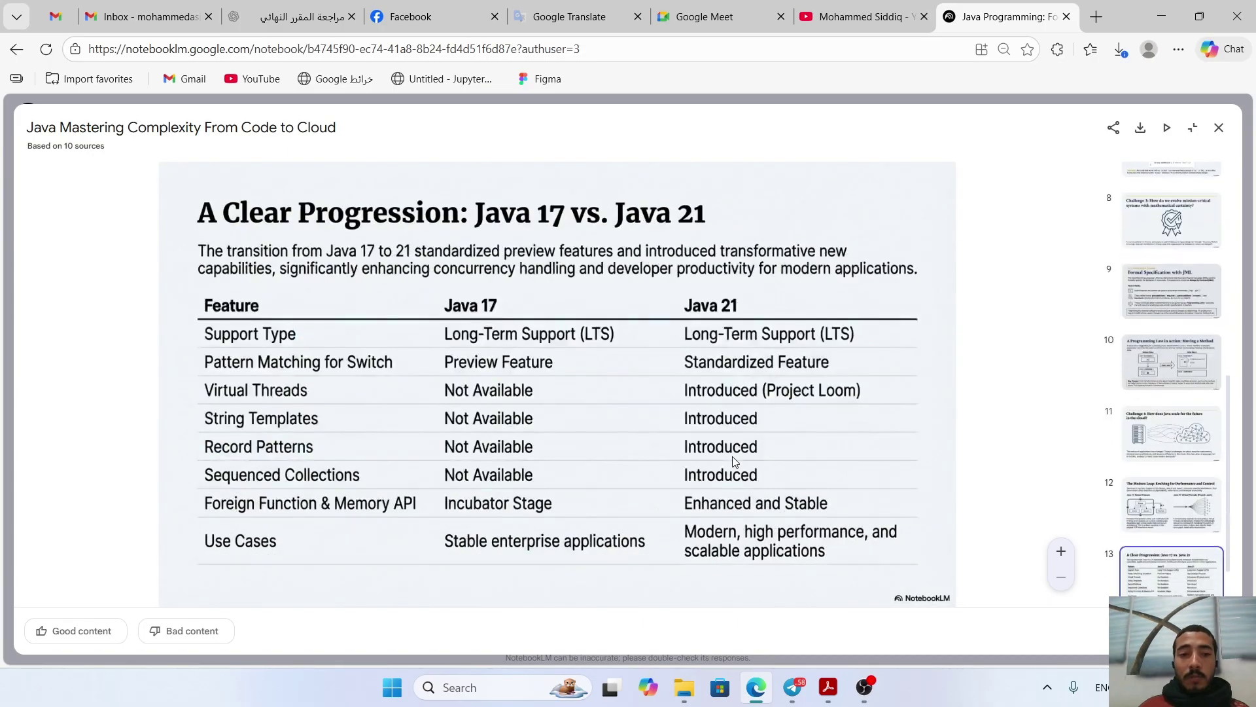